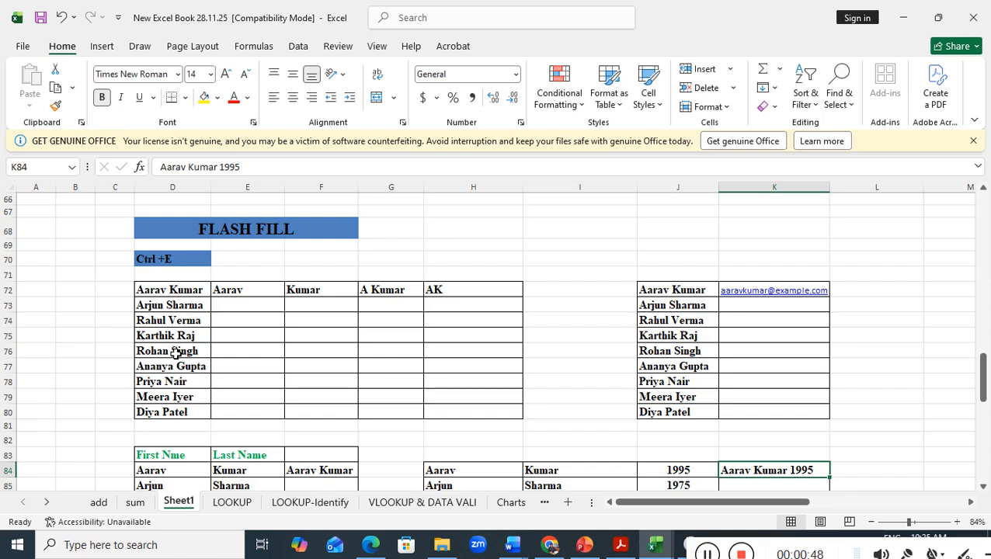
{"action": "double_click", "coordinate": [250, 294]}
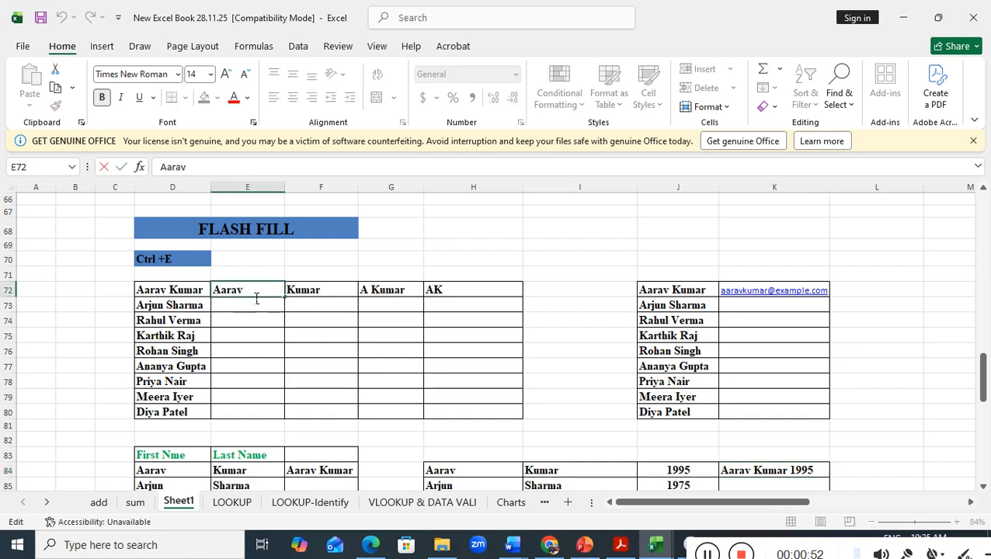
{"action": "left_click", "coordinate": [255, 337]}
{"action": "double_click", "coordinate": [244, 295]}
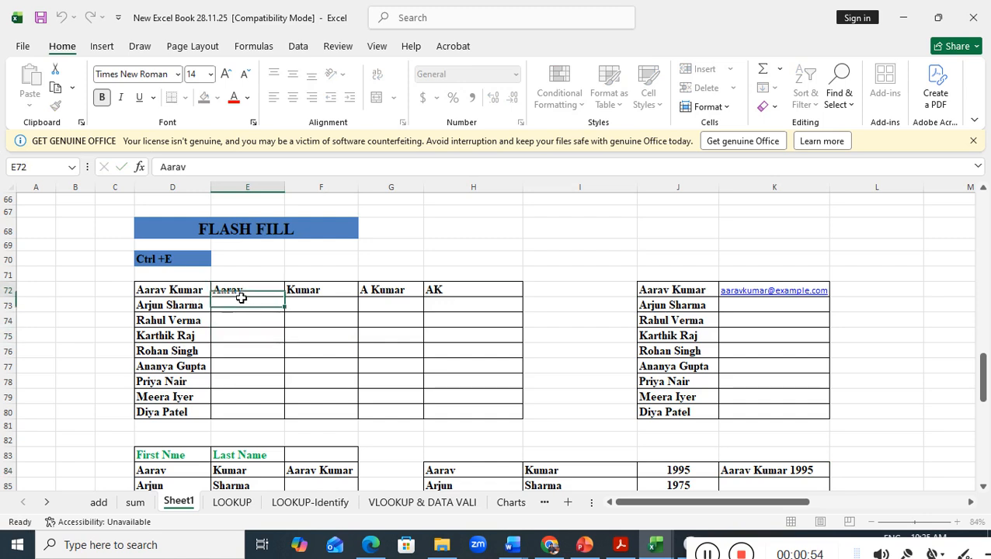
{"action": "key", "text": "Return"}
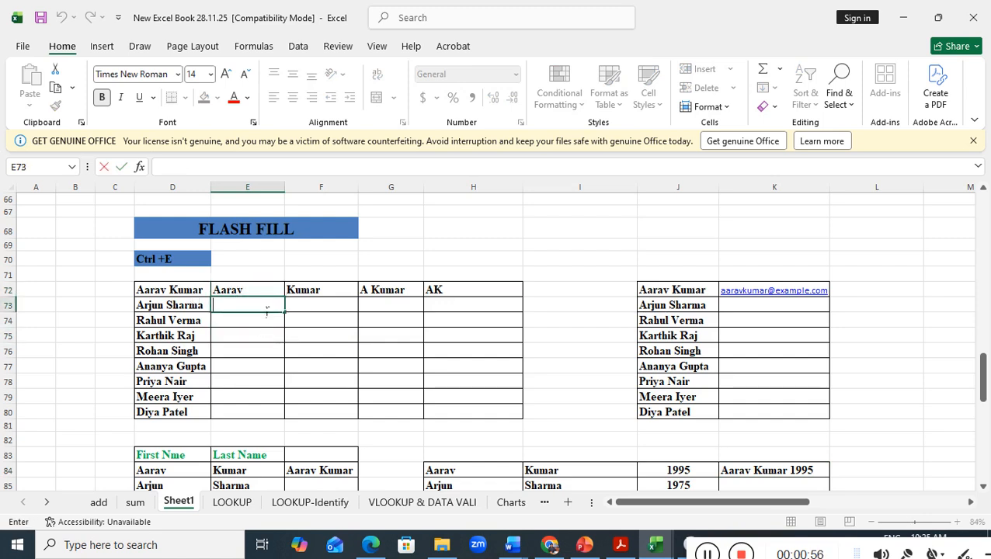
Flash Fill the first names down column E from the example in E72
{"action": "left_click", "coordinate": [197, 290]}
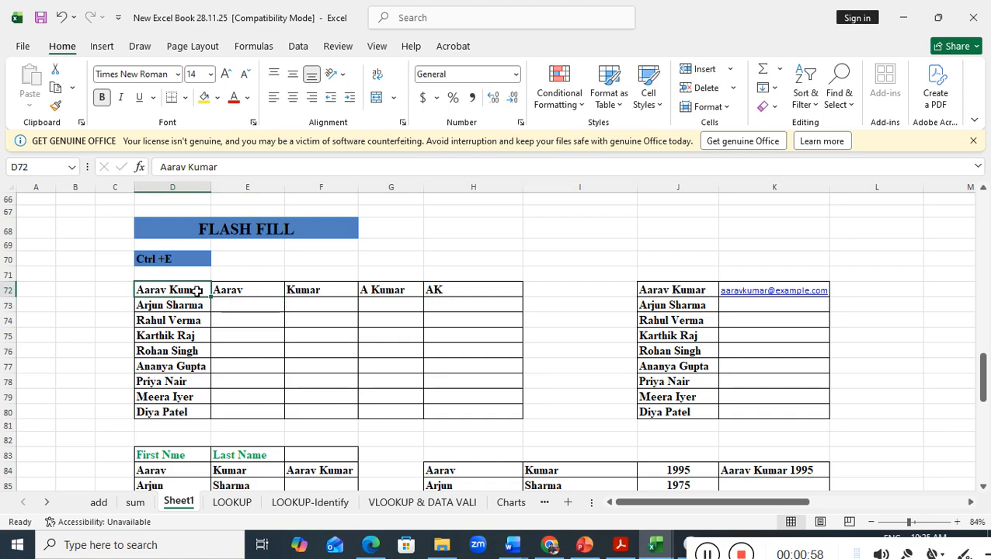
{"action": "key", "text": "Right"}
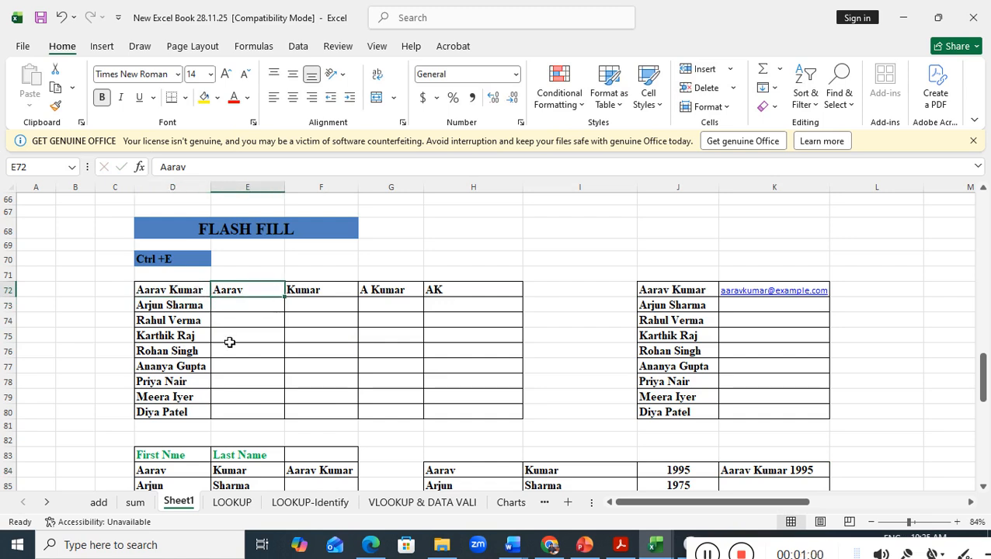
{"action": "key", "text": "ctrl+e"}
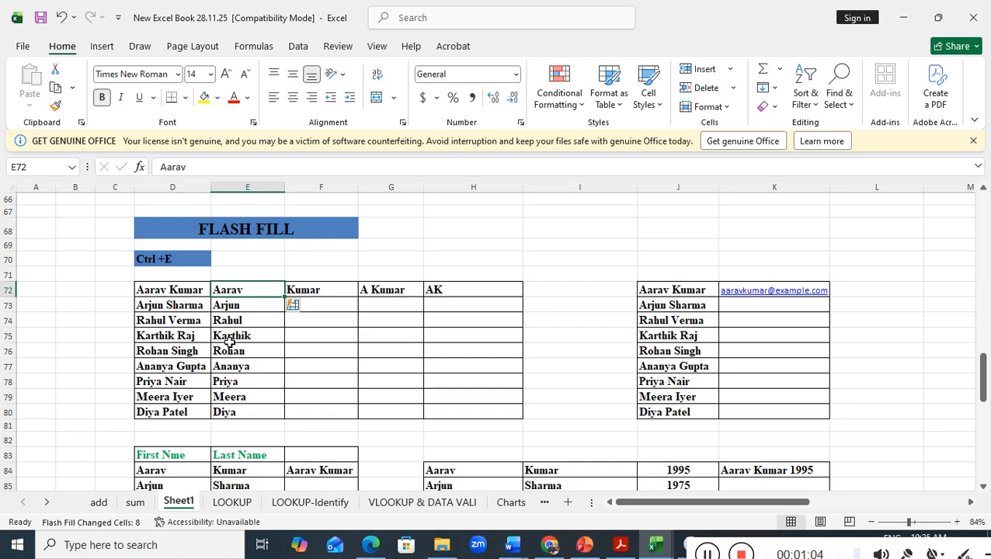
Flash Fill the last names in column F and the initial-plus-surname entries in column G from their row 72 examples
{"action": "key", "text": "Right"}
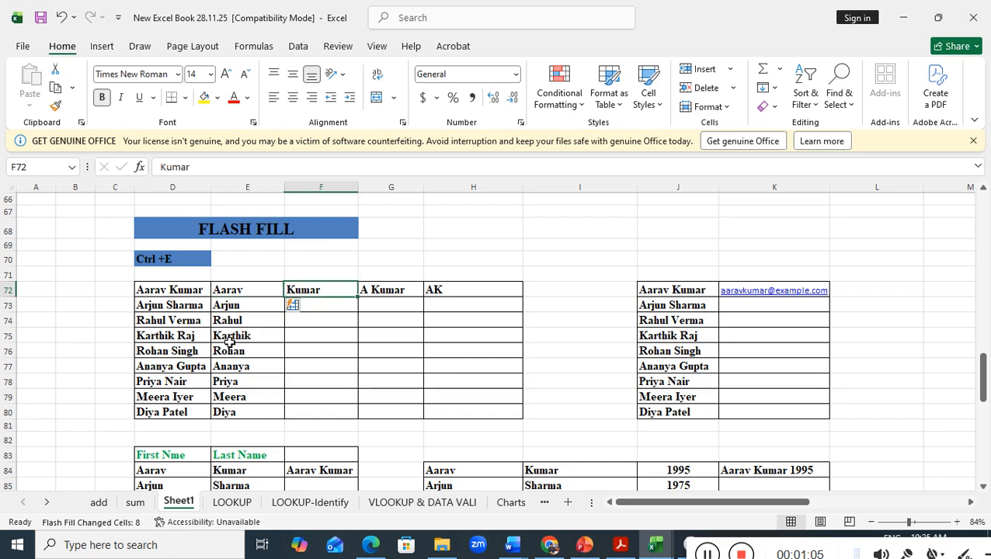
{"action": "key", "text": "ctrl+e"}
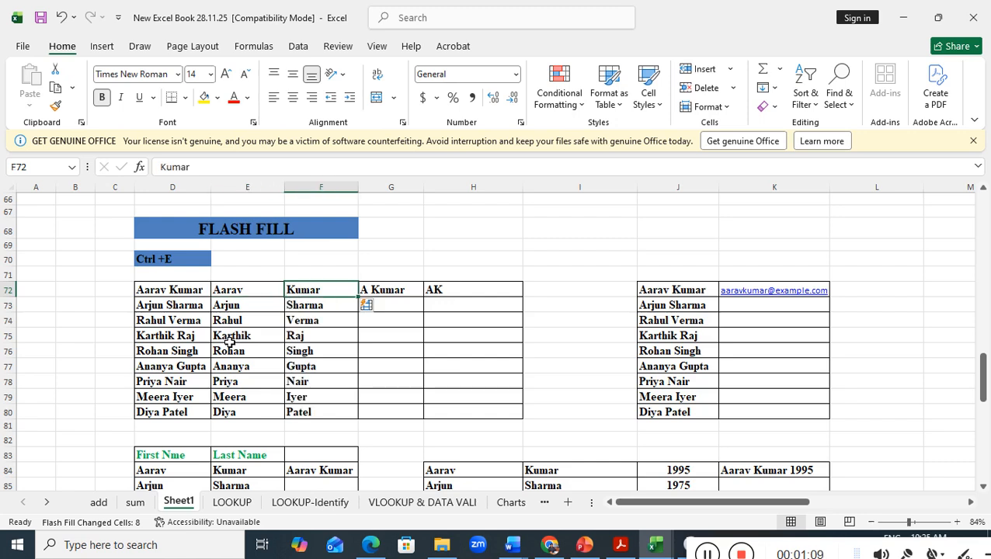
{"action": "key", "text": "Right"}
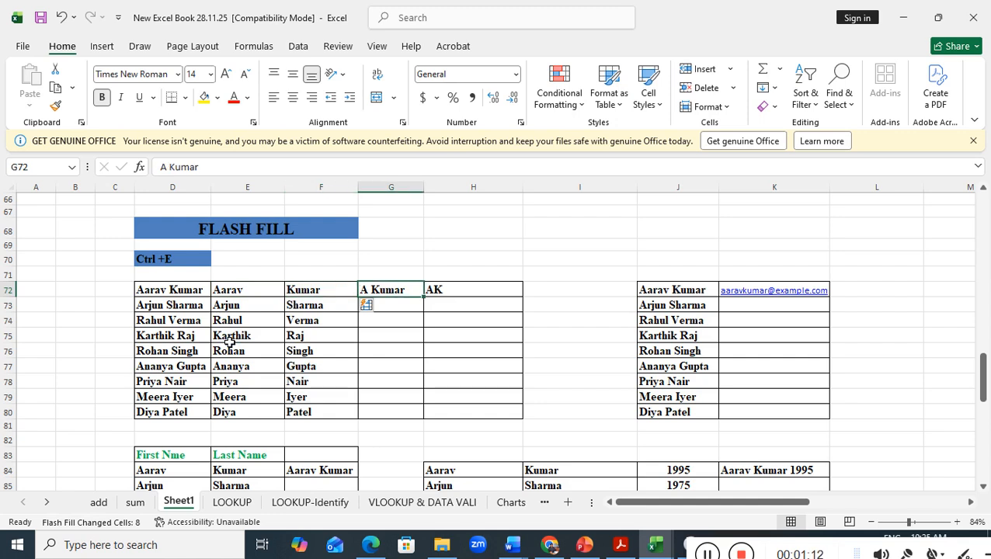
{"action": "key", "text": "ctrl+e"}
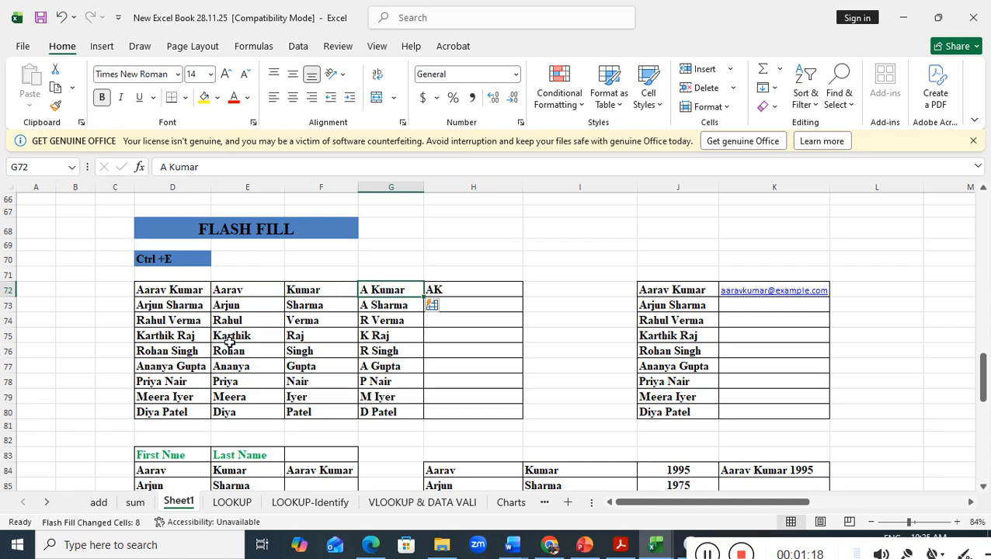
Flash Fill the initials in column H from the example in H72 and clear the filled cells H73:H80
{"action": "key", "text": "Right"}
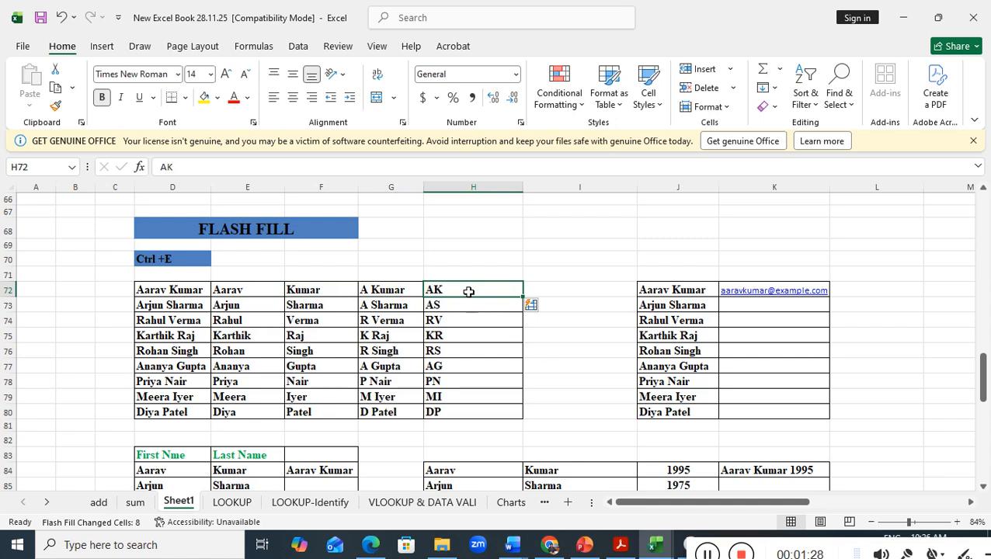
{"action": "left_click_drag", "start_coordinate": [470, 310], "coordinate": [456, 411]}
{"action": "key", "text": "Delete"}
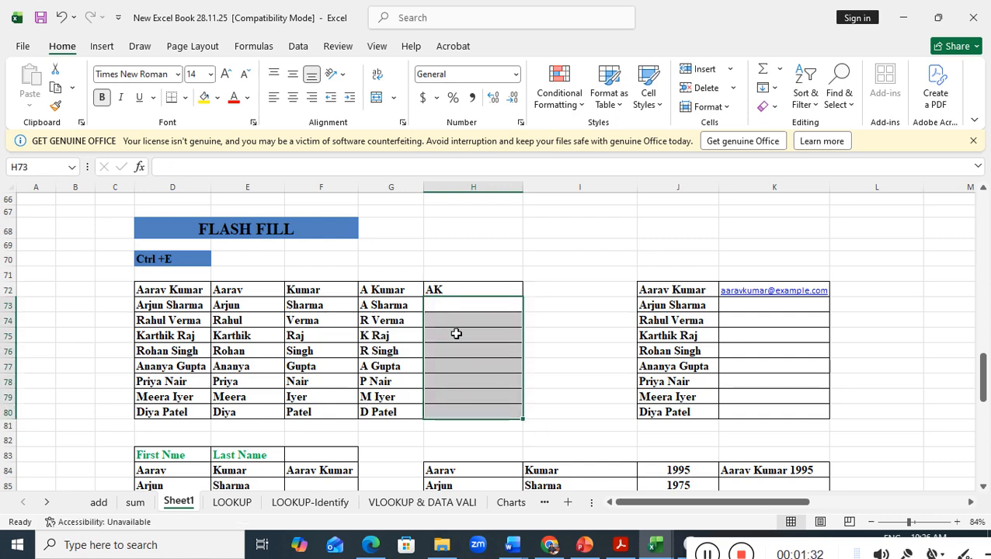
Try to run Flash Fill on the empty range H73:H80 by finding the command through a search for "fl"
{"action": "left_click", "coordinate": [418, 21]}
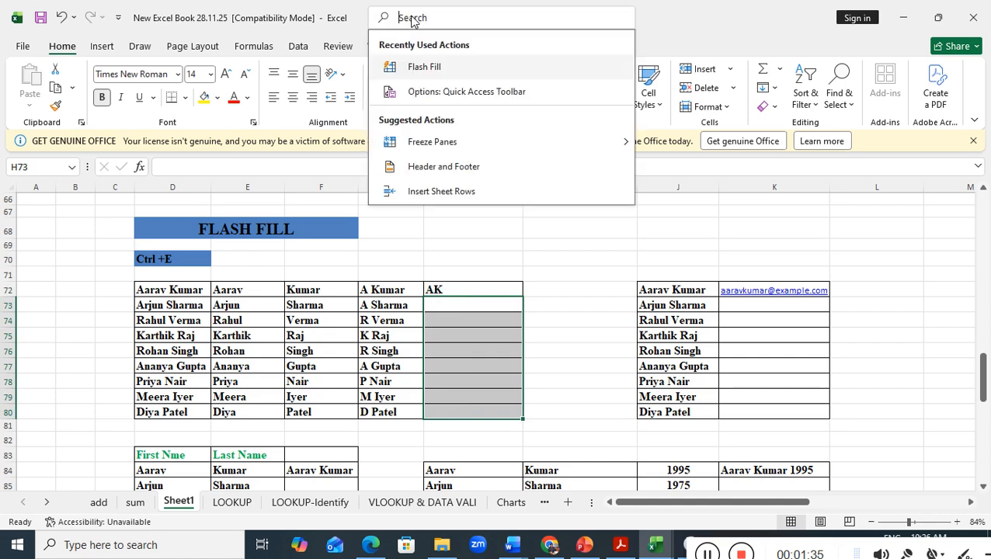
{"action": "type", "text": "f"}
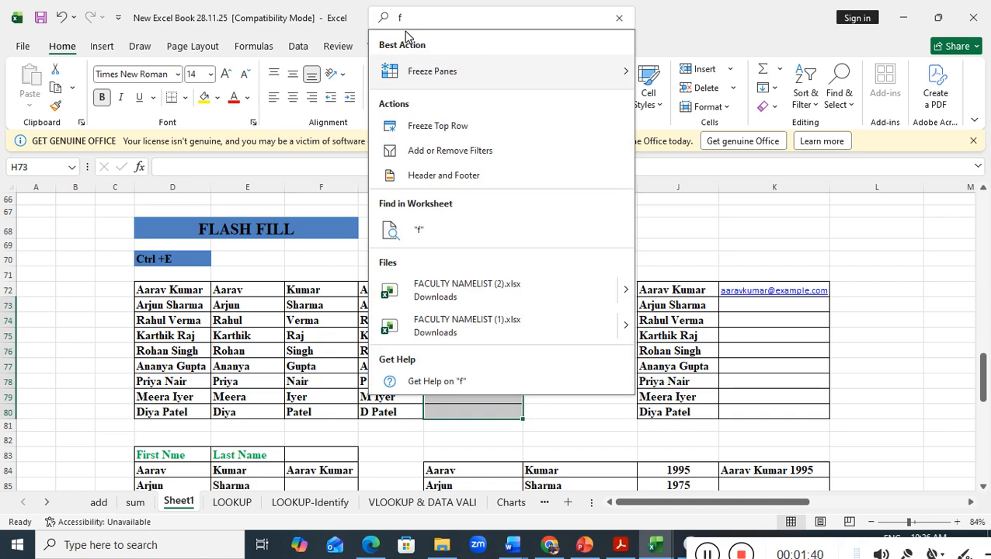
{"action": "type", "text": "l"}
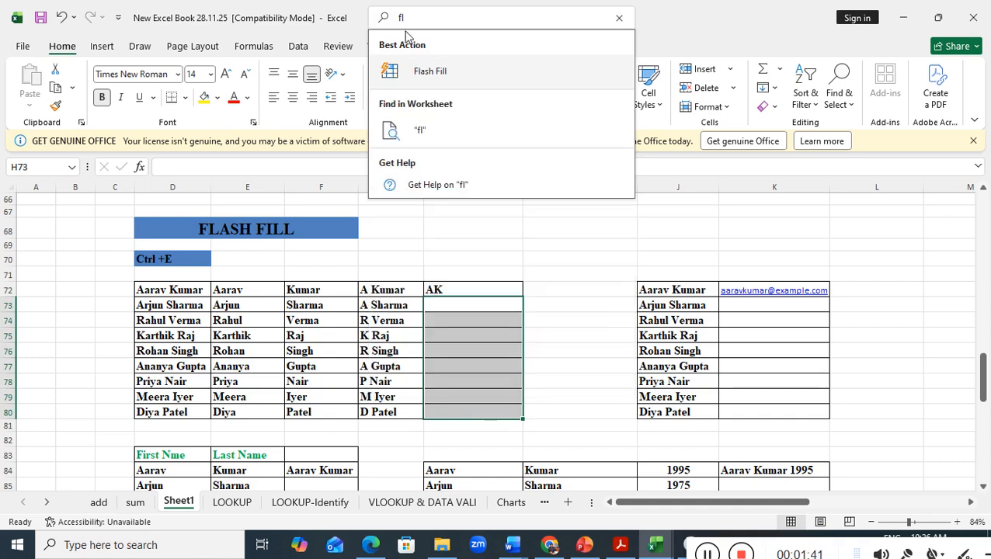
{"action": "left_click", "coordinate": [455, 73]}
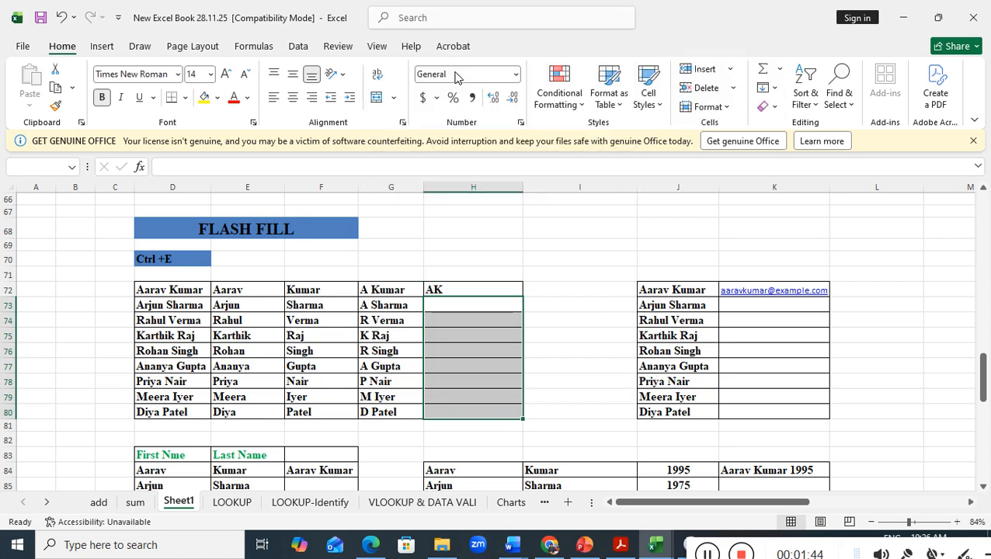
{"action": "left_click", "coordinate": [588, 342]}
Fill the initials in column H from H72 by finding Flash Fill through a command search for "fla"
{"action": "left_click", "coordinate": [467, 293]}
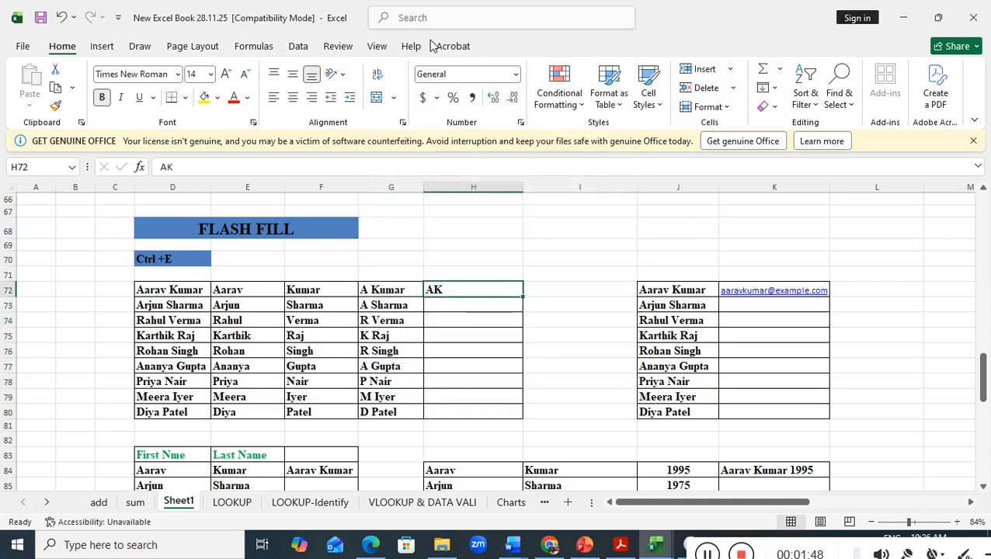
{"action": "left_click", "coordinate": [411, 18]}
{"action": "type", "text": "f"}
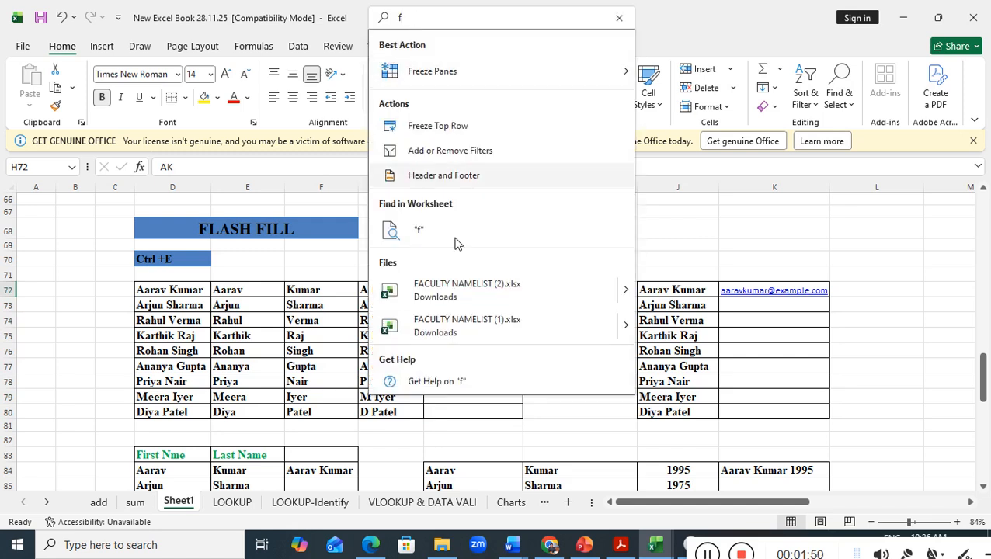
{"action": "mouse_move", "coordinate": [431, 81]}
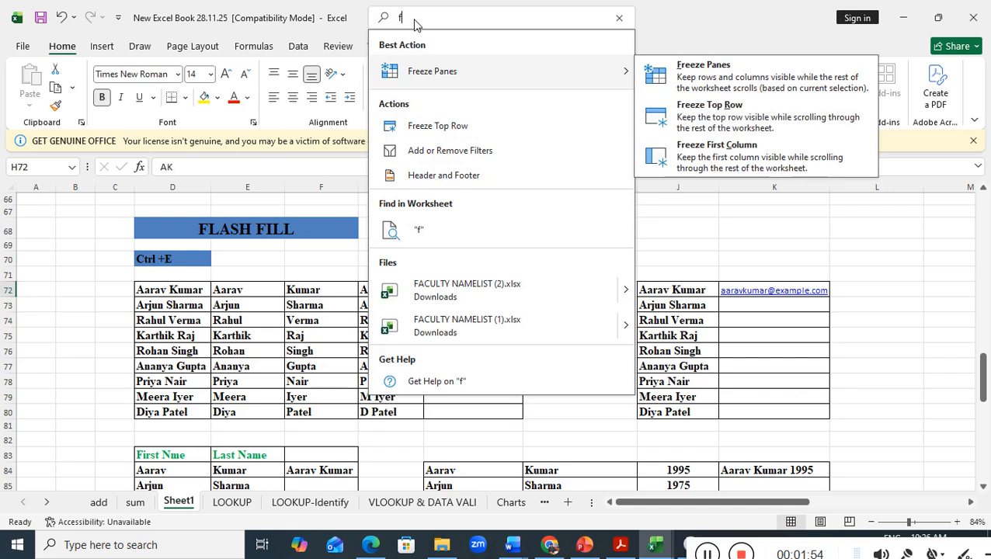
{"action": "type", "text": "ill"}
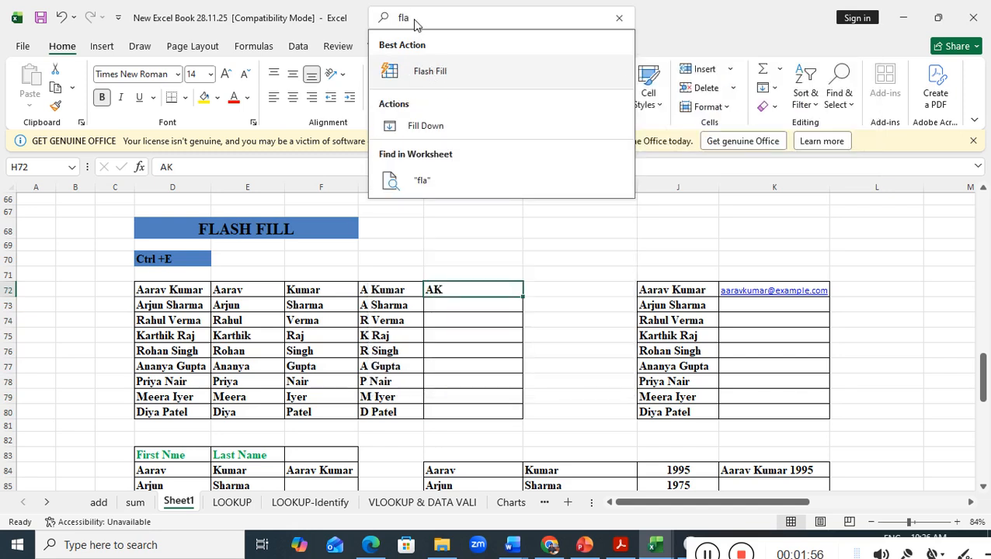
{"action": "left_click", "coordinate": [445, 74]}
{"action": "left_click", "coordinate": [577, 367]}
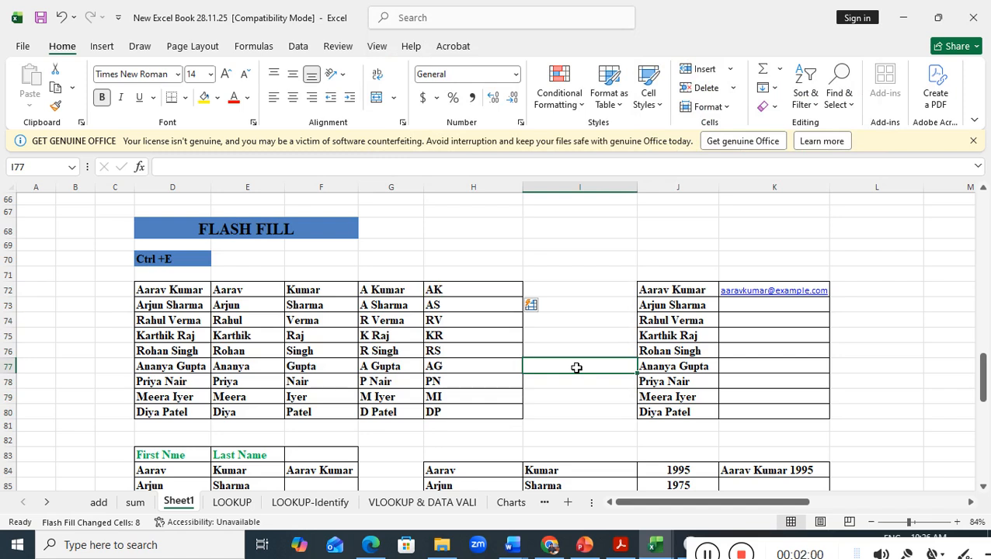
Clear the filled initials from H73:H80, keeping the example in H72
{"action": "left_click_drag", "start_coordinate": [489, 308], "coordinate": [481, 409]}
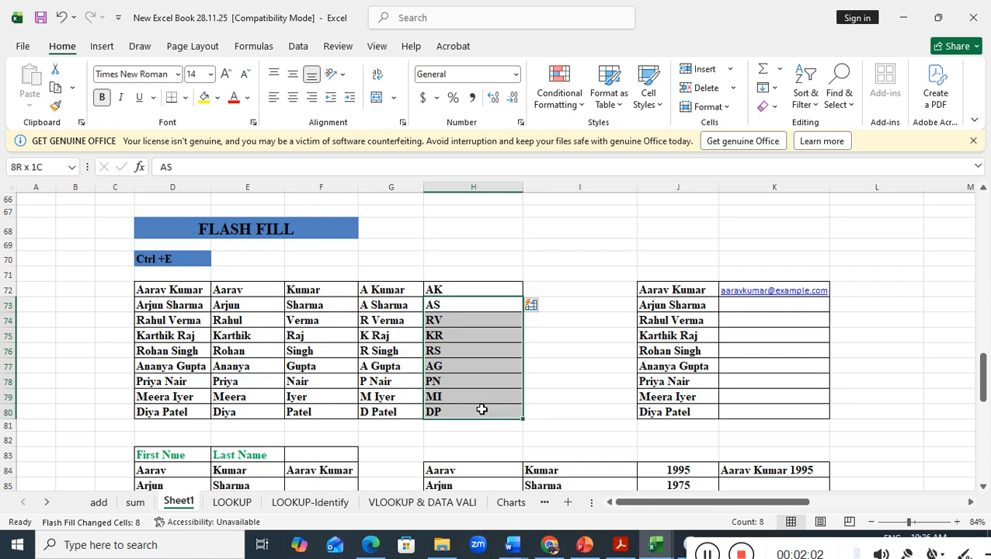
{"action": "key", "text": "Delete"}
{"action": "double_click", "coordinate": [484, 294]}
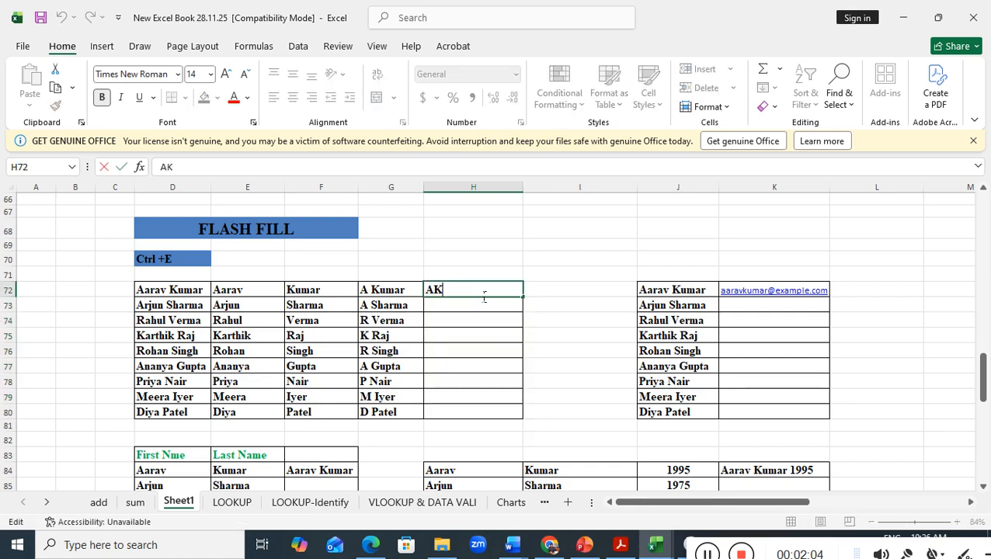
{"action": "left_click", "coordinate": [576, 452]}
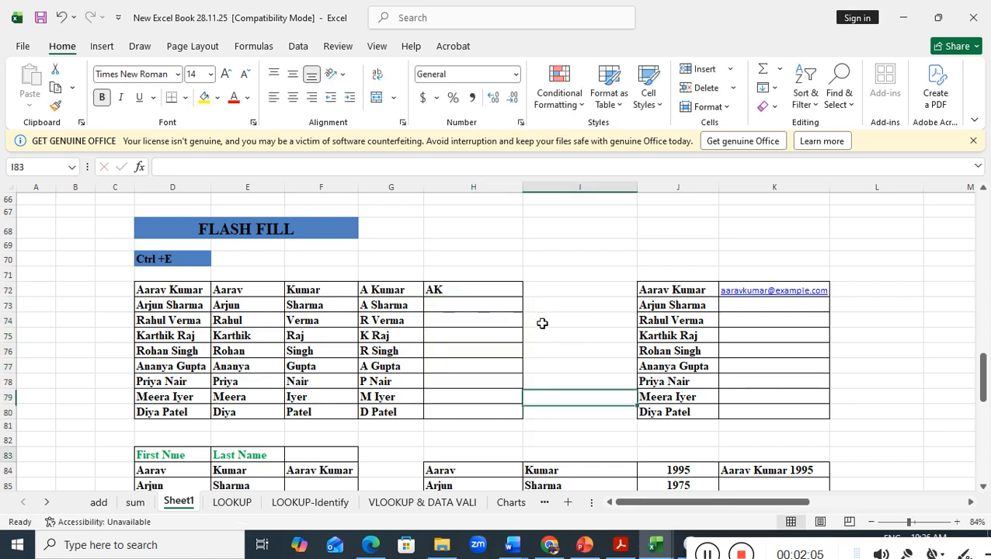
Copy AK from H72 down through H80 with AutoFill
{"action": "double_click", "coordinate": [437, 291]}
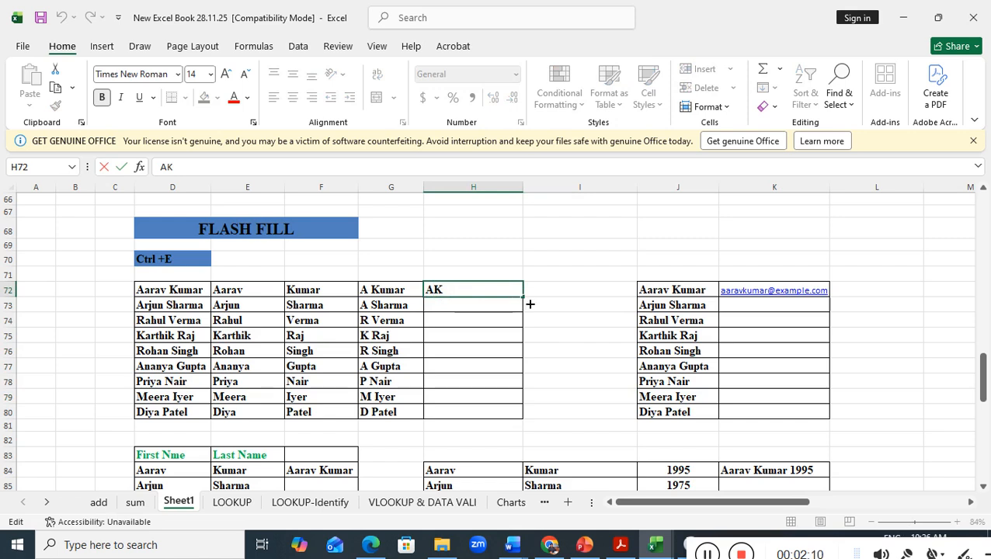
{"action": "double_click", "coordinate": [529, 304]}
{"action": "double_click", "coordinate": [502, 297]}
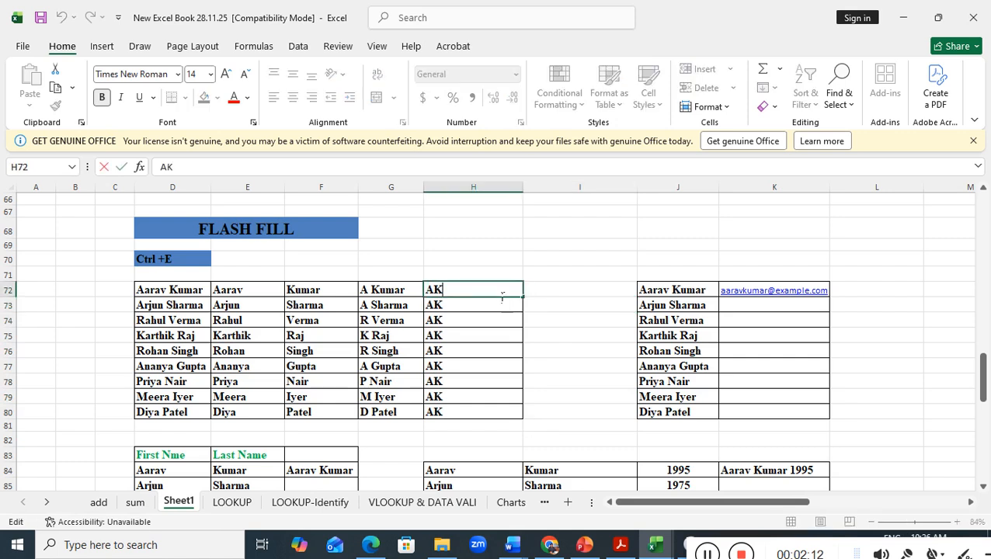
{"action": "key", "text": "Escape"}
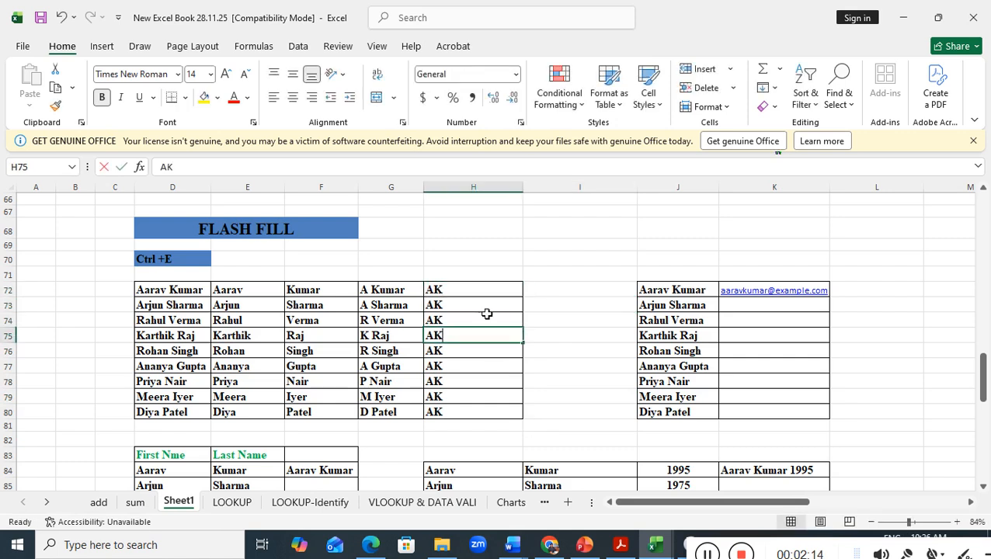
AutoFill column H from H72 again and try switching the copied cells to Flash Fill
{"action": "double_click", "coordinate": [523, 297]}
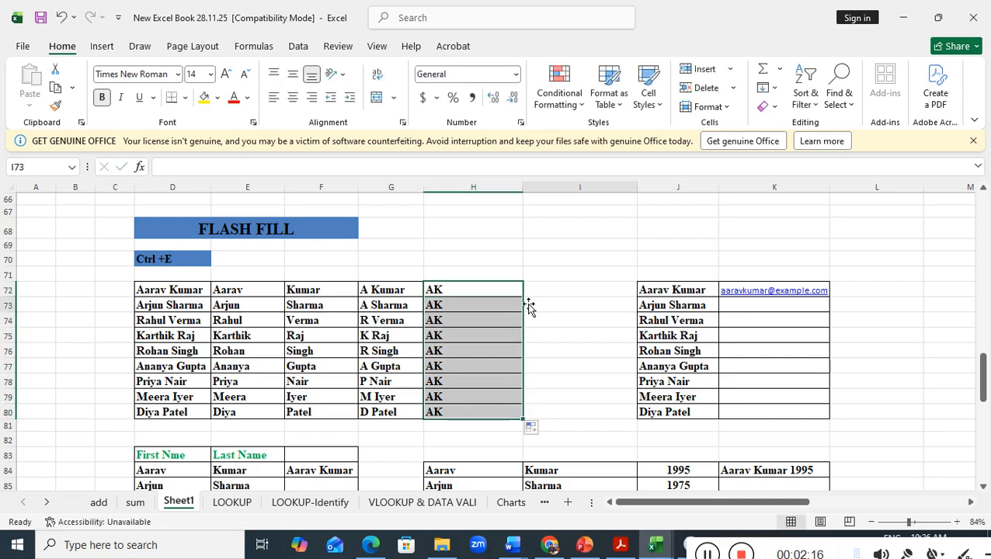
{"action": "left_click", "coordinate": [523, 304]}
{"action": "left_click", "coordinate": [506, 295]}
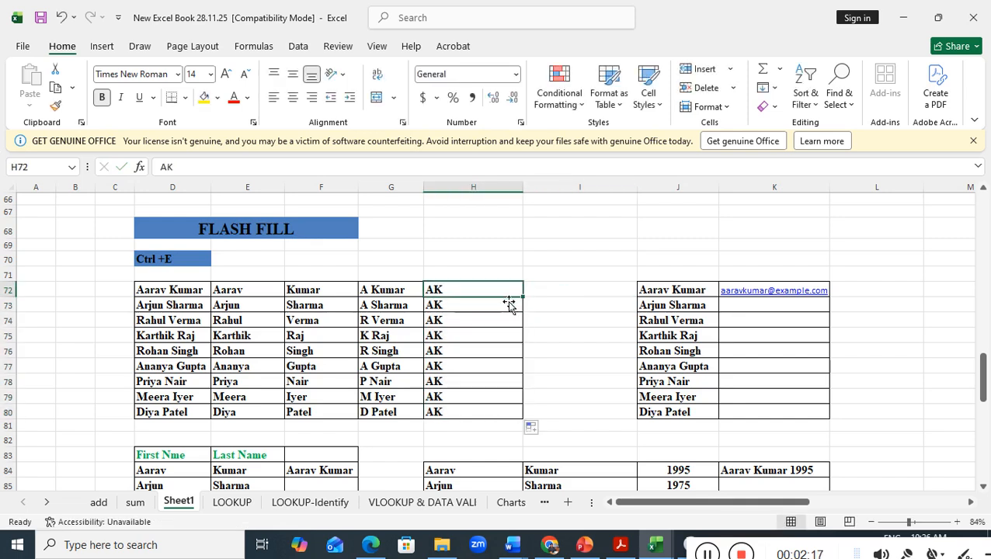
{"action": "left_click", "coordinate": [531, 430]}
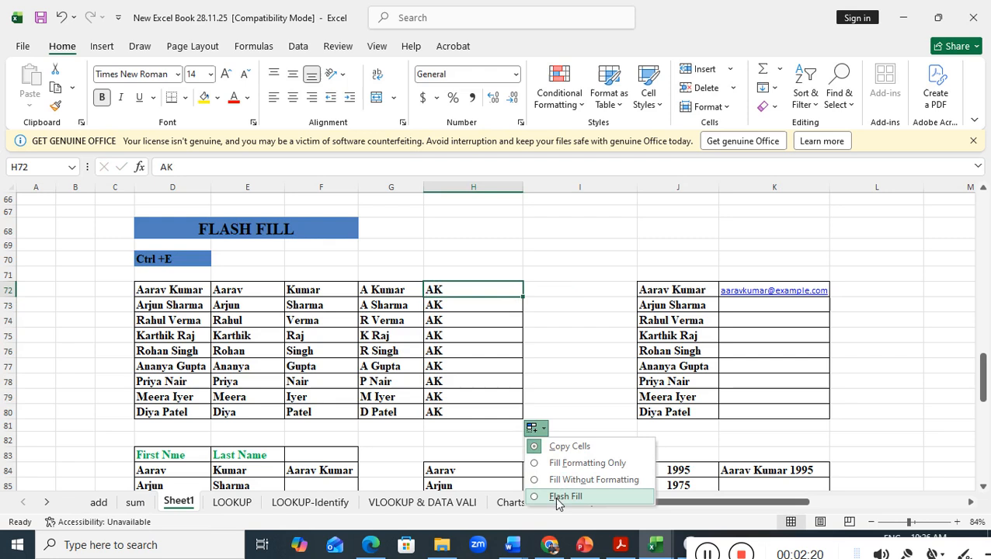
{"action": "left_click", "coordinate": [557, 498]}
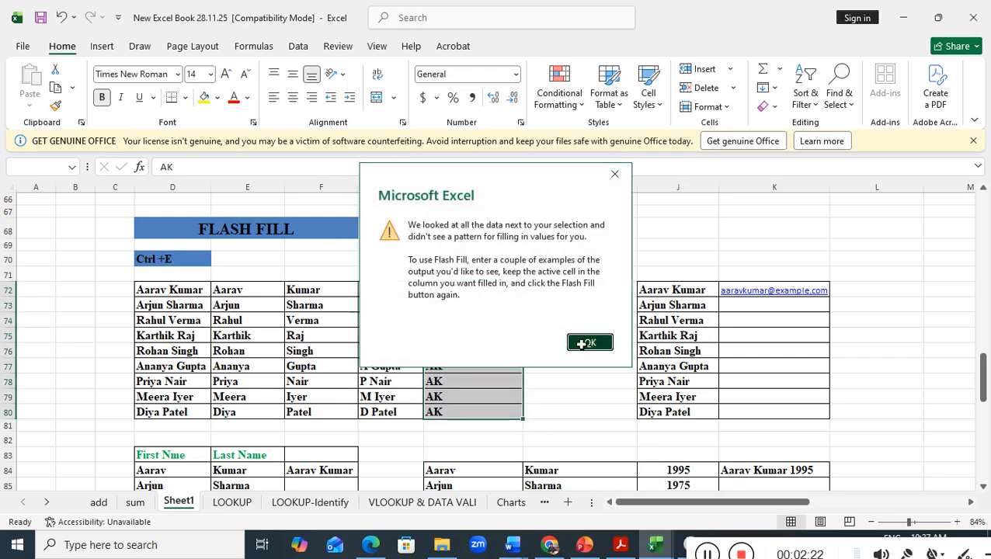
{"action": "left_click", "coordinate": [588, 342]}
Repeat the AutoFill of H72:H80 and retry its Flash Fill option on the copied initials
{"action": "double_click", "coordinate": [496, 297]}
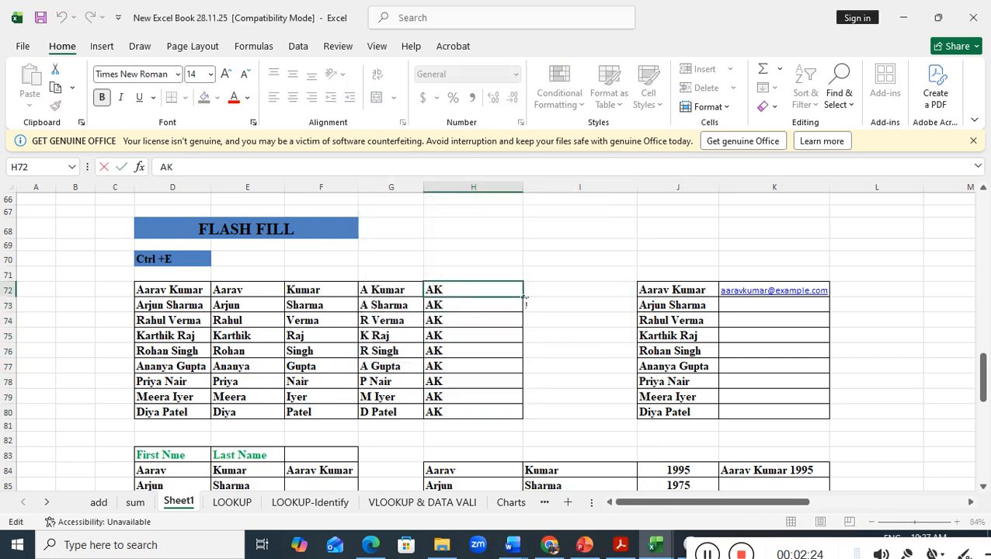
{"action": "left_click", "coordinate": [528, 301]}
{"action": "double_click", "coordinate": [528, 301]}
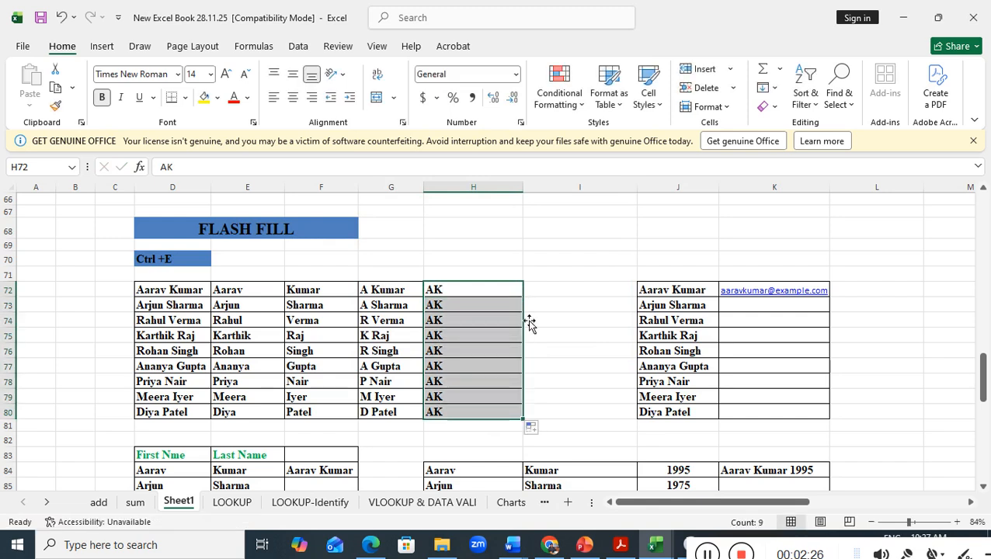
{"action": "left_click", "coordinate": [535, 428]}
{"action": "left_click", "coordinate": [548, 496]}
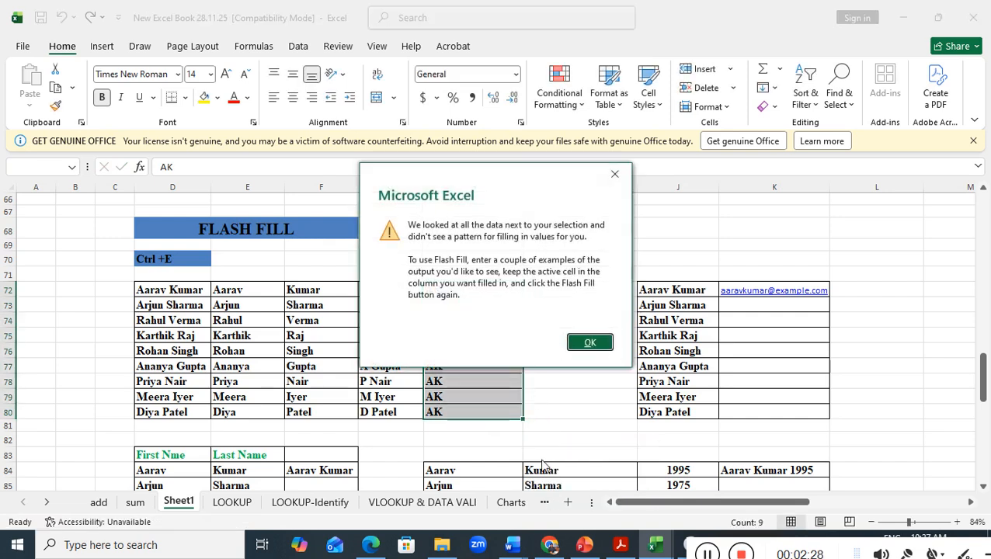
{"action": "left_click", "coordinate": [587, 342]}
{"action": "left_click", "coordinate": [516, 357]}
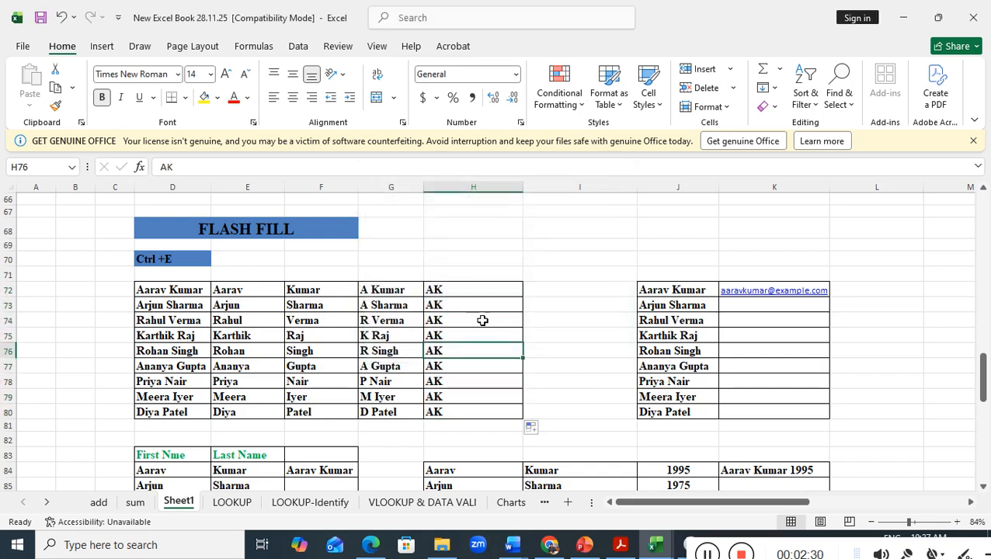
Clear the copied initials in H73:H80 and refill the column from H72 using AutoFill's Flash Fill option
{"action": "key", "text": "ctrl+Up"}
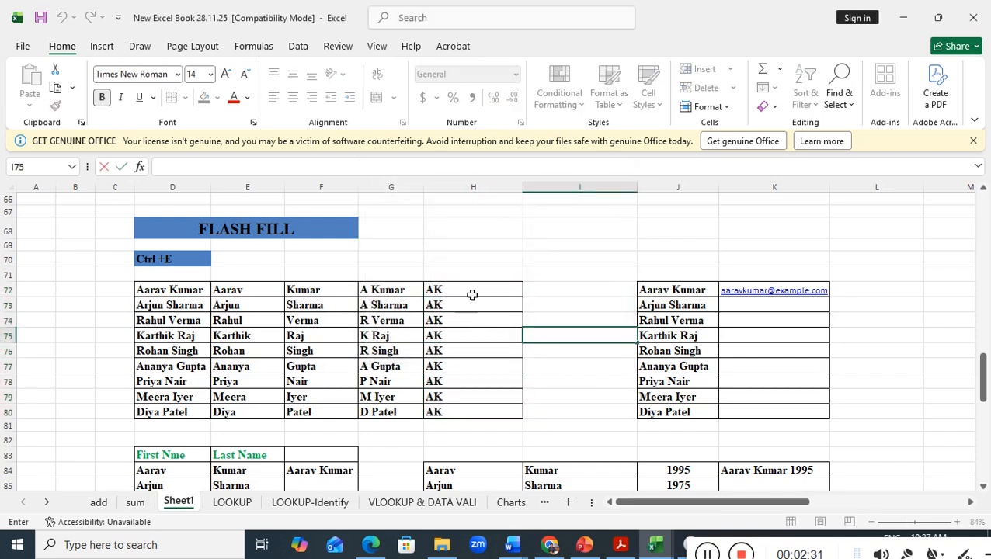
{"action": "left_click_drag", "start_coordinate": [466, 299], "coordinate": [460, 398]}
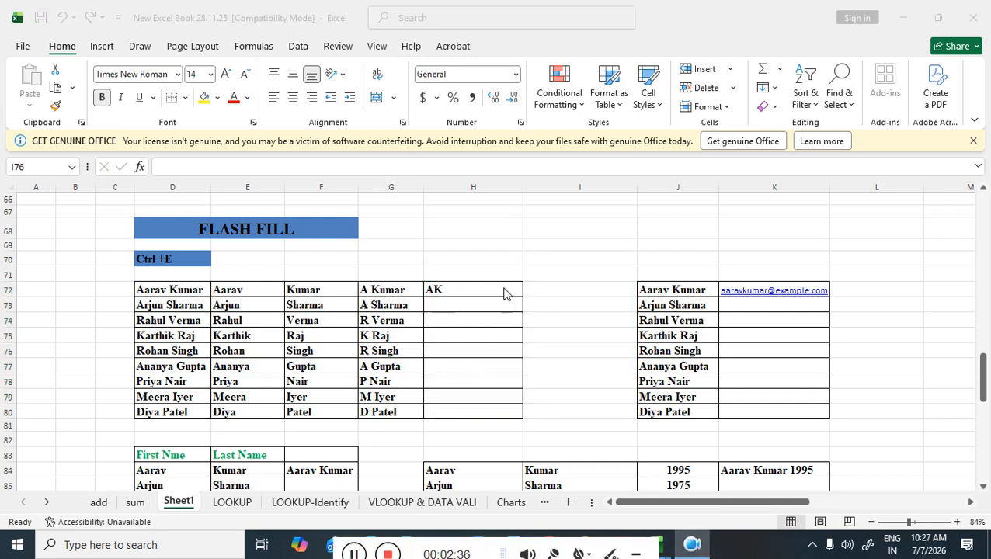
{"action": "double_click", "coordinate": [495, 296]}
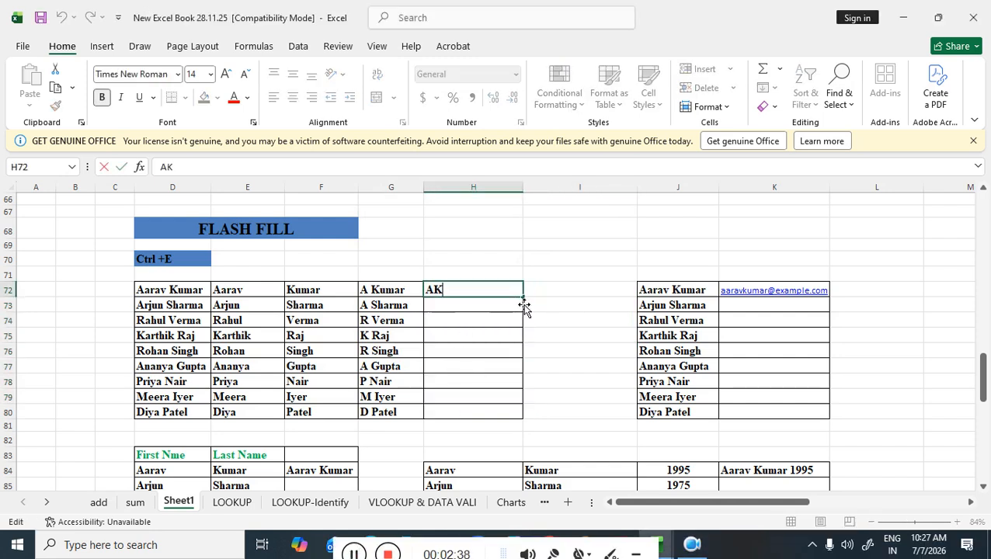
{"action": "double_click", "coordinate": [525, 302]}
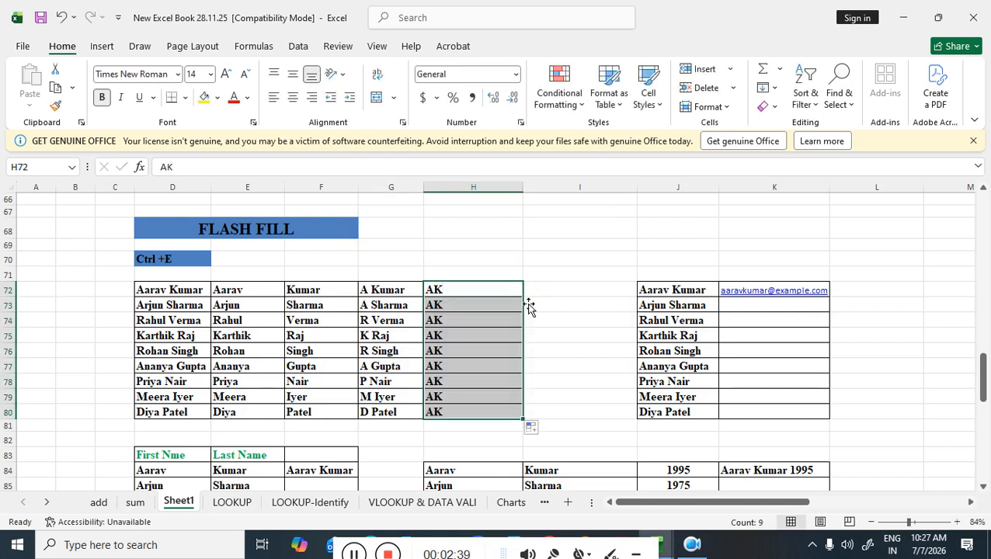
{"action": "left_click", "coordinate": [536, 431]}
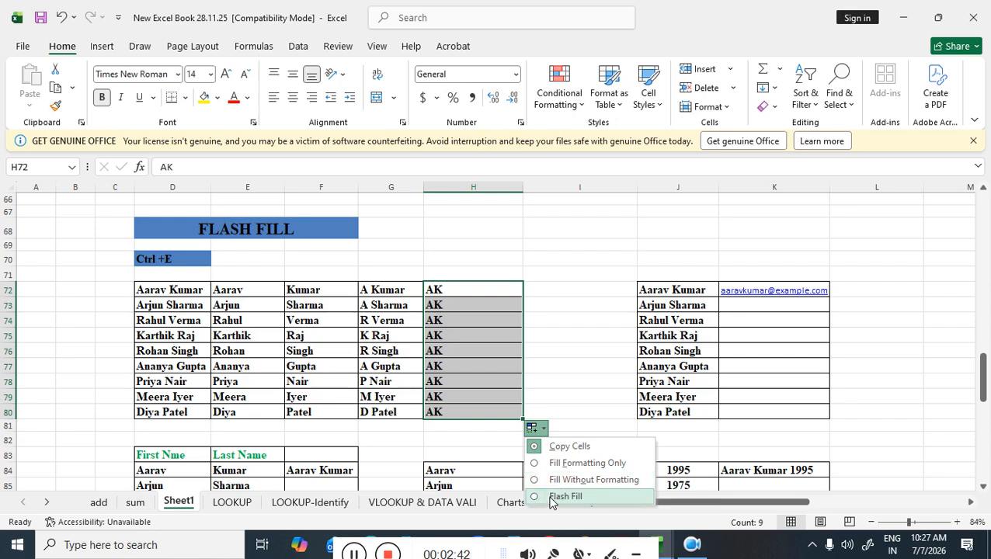
{"action": "left_click", "coordinate": [552, 500]}
{"action": "double_click", "coordinate": [580, 360]}
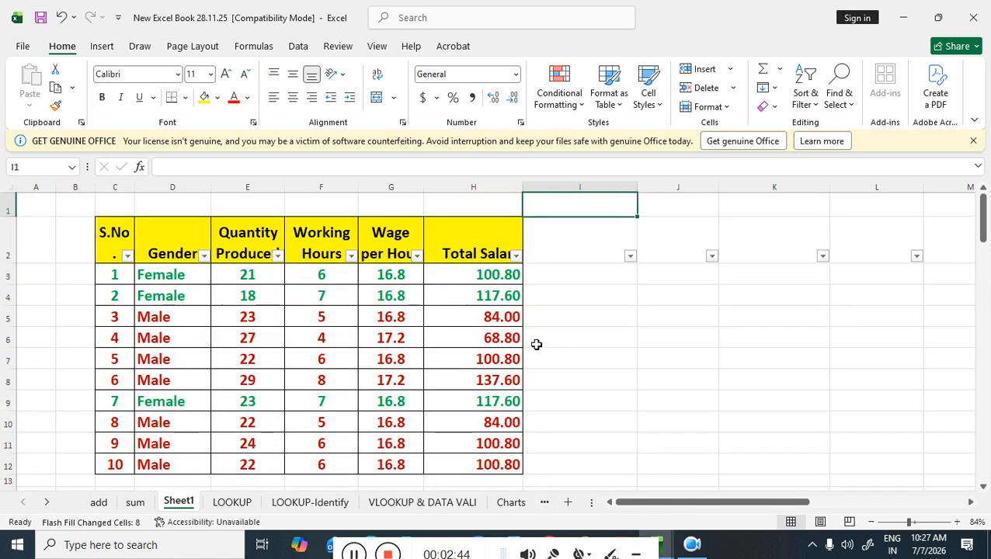
{"action": "scroll", "coordinate": [465, 333], "scroll_direction": "down", "scroll_amount": 15}
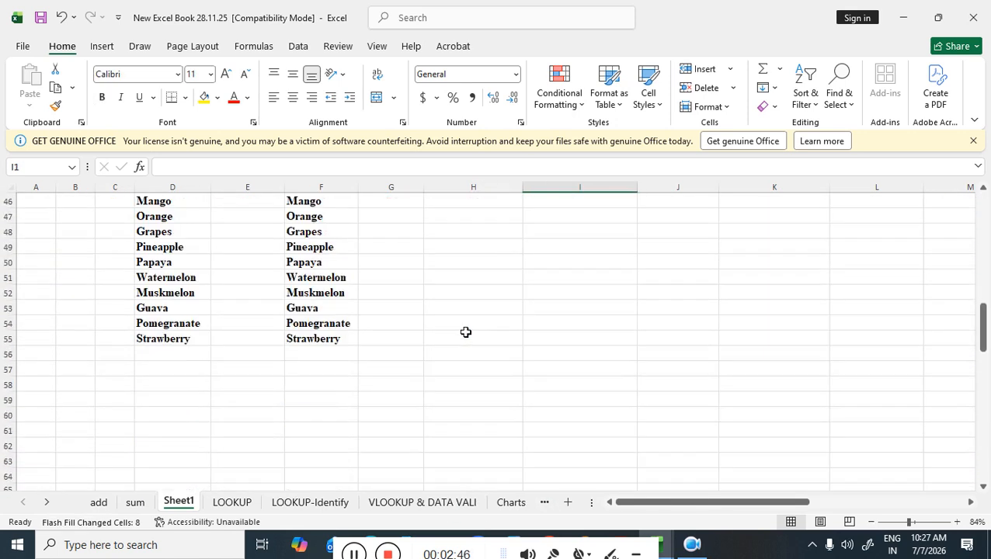
{"action": "scroll", "coordinate": [465, 333], "scroll_direction": "down", "scroll_amount": 9}
{"action": "scroll", "coordinate": [465, 333], "scroll_direction": "up", "scroll_amount": 2}
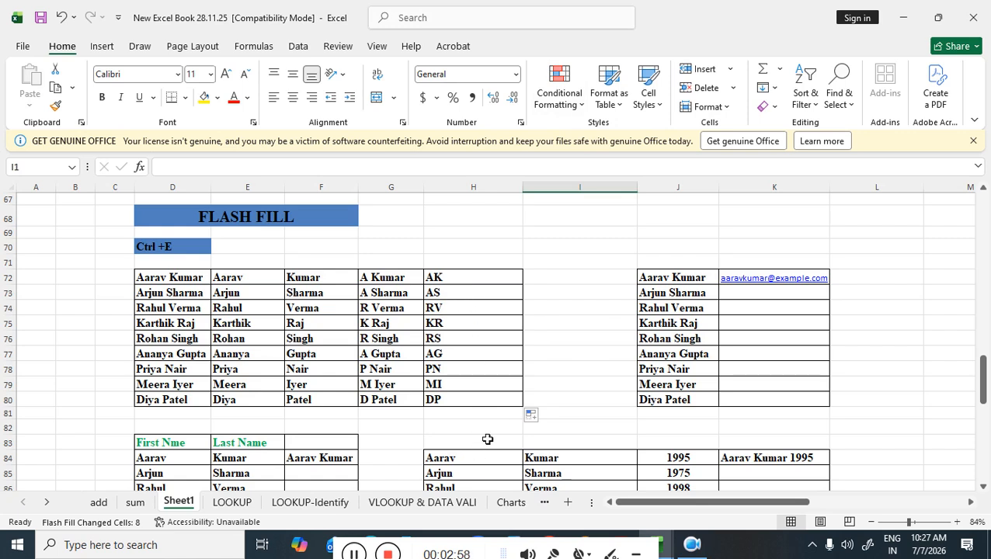
Switch the H72:H80 fill to Fill Without Formatting and return it to Flash Fill
{"action": "left_click", "coordinate": [544, 419]}
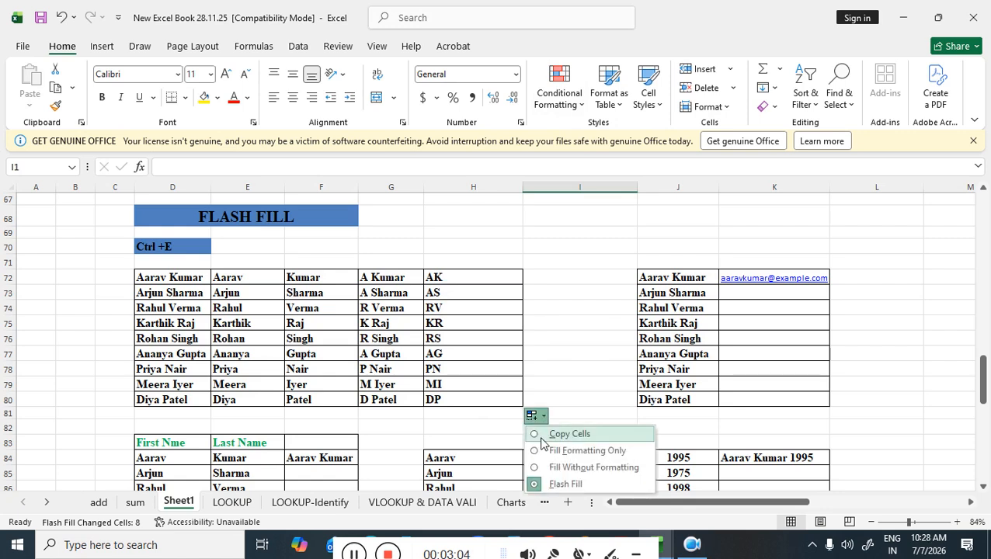
{"action": "left_click", "coordinate": [544, 467]}
{"action": "left_click_drag", "start_coordinate": [557, 402], "coordinate": [564, 387]}
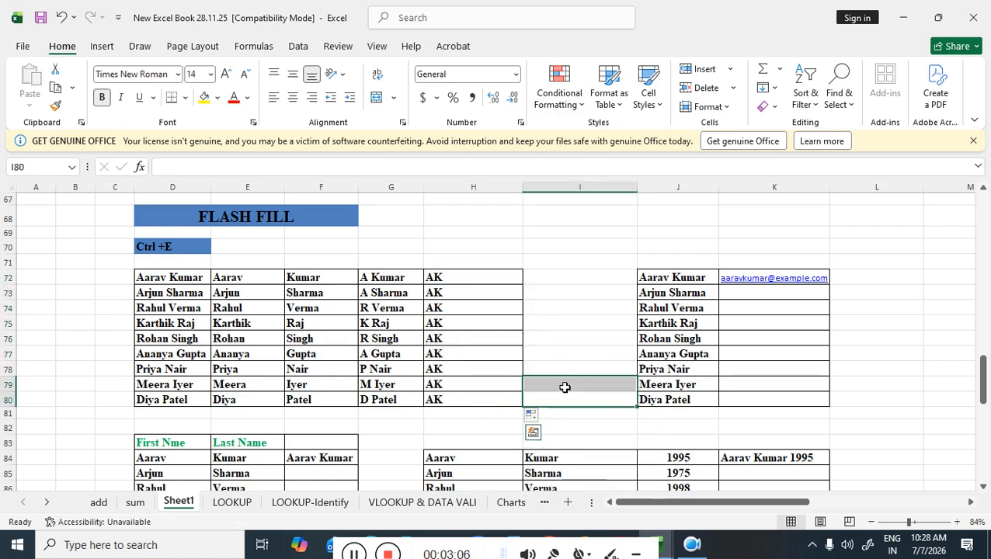
{"action": "left_click", "coordinate": [537, 422]}
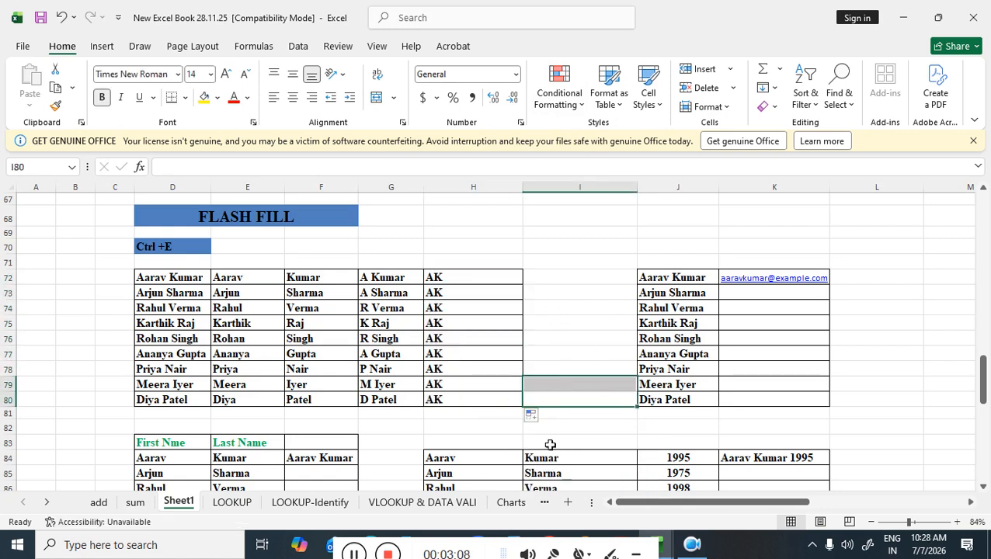
{"action": "left_click", "coordinate": [534, 416]}
{"action": "left_click", "coordinate": [546, 485]}
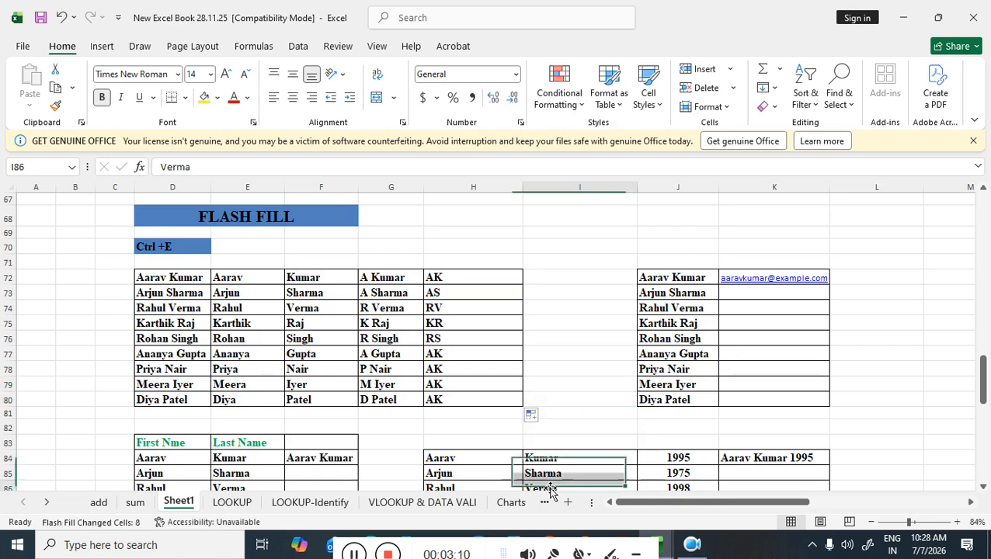
{"action": "left_click", "coordinate": [590, 282]}
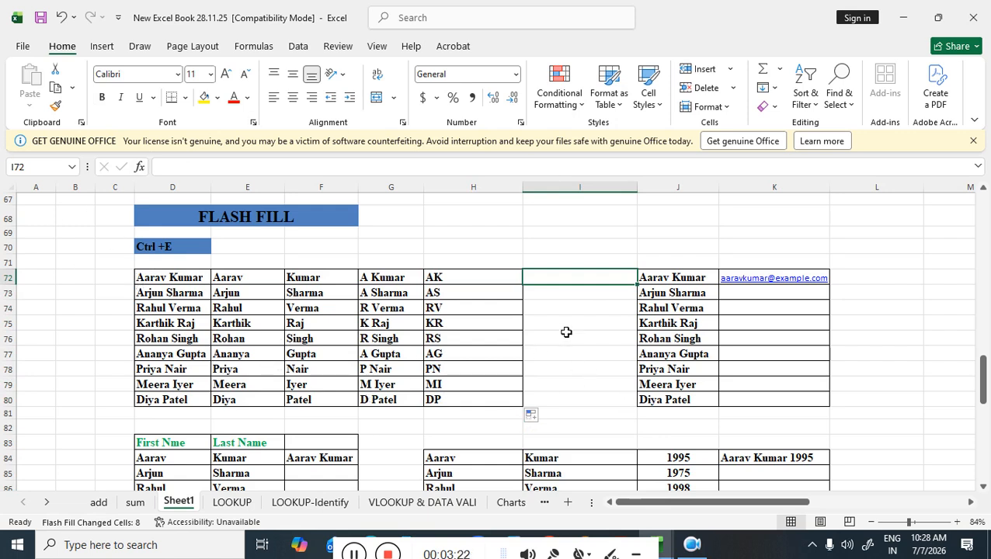
{"action": "left_click", "coordinate": [594, 313]}
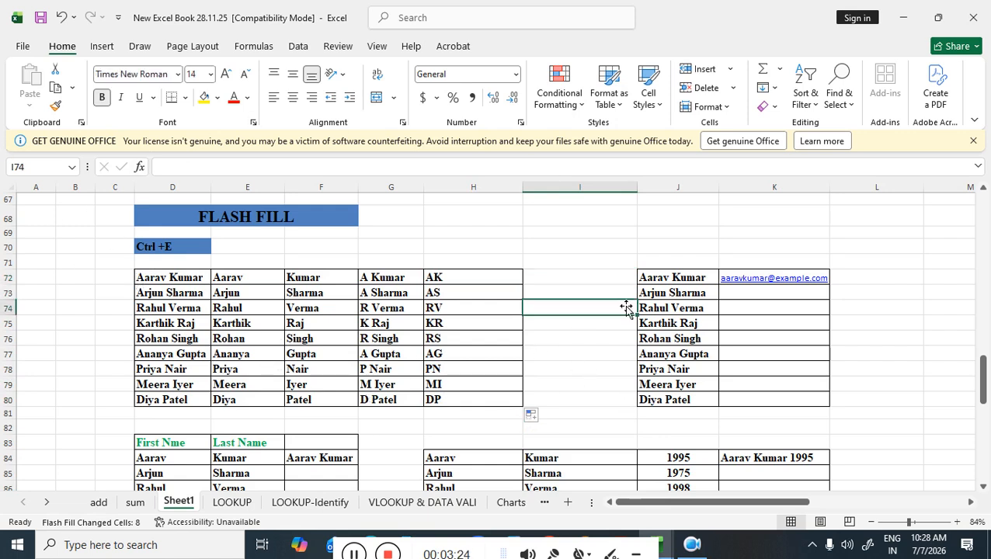
Flash Fill the e-mail addresses in K73:K80 from the example in K72
{"action": "left_click_drag", "start_coordinate": [629, 494], "coordinate": [688, 492]}
{"action": "left_click", "coordinate": [769, 301]}
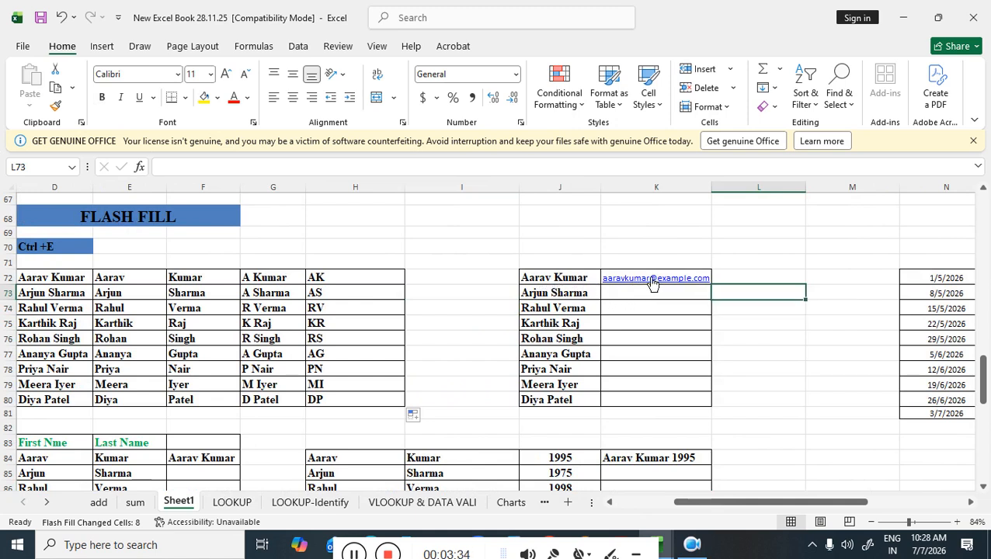
{"action": "double_click", "coordinate": [547, 280]}
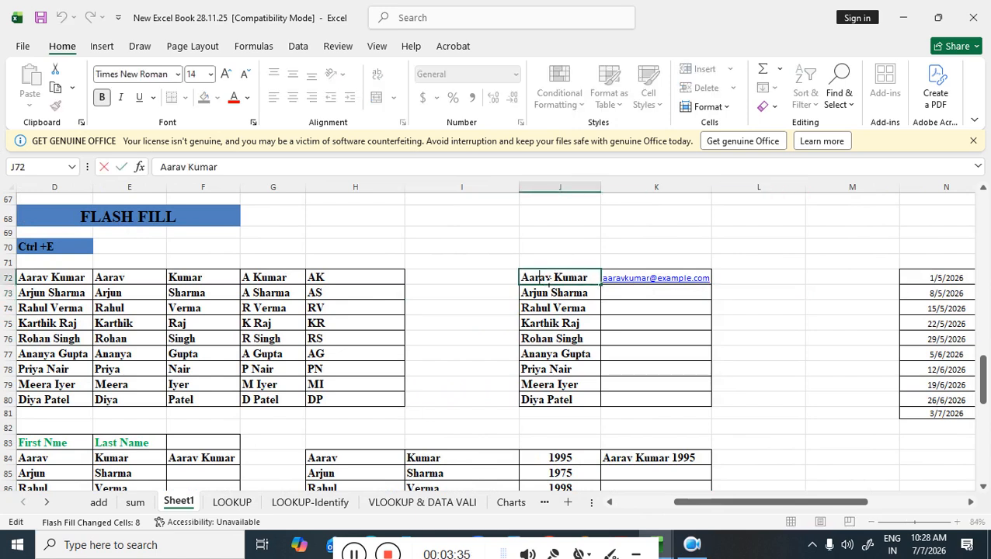
{"action": "key", "text": "Tab"}
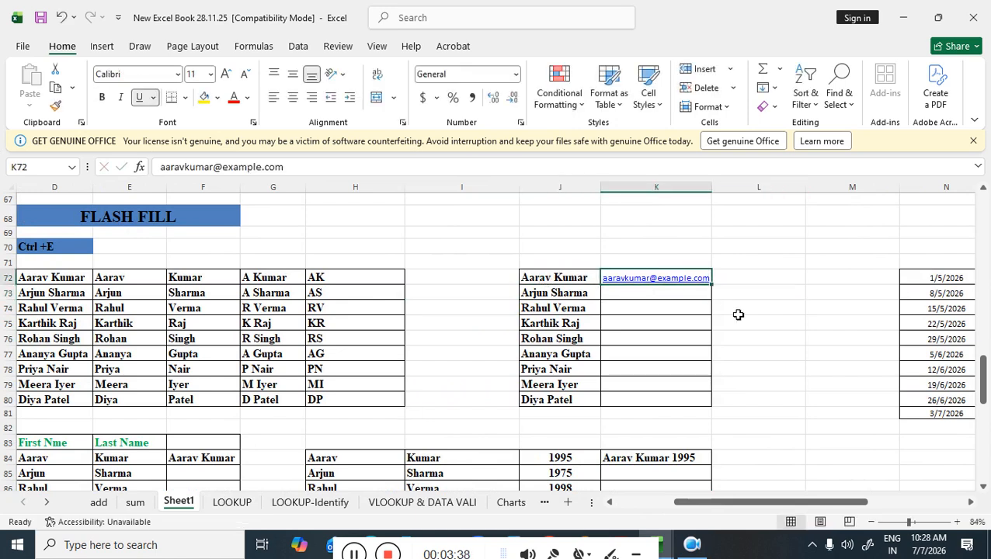
{"action": "key", "text": "ctrl+e"}
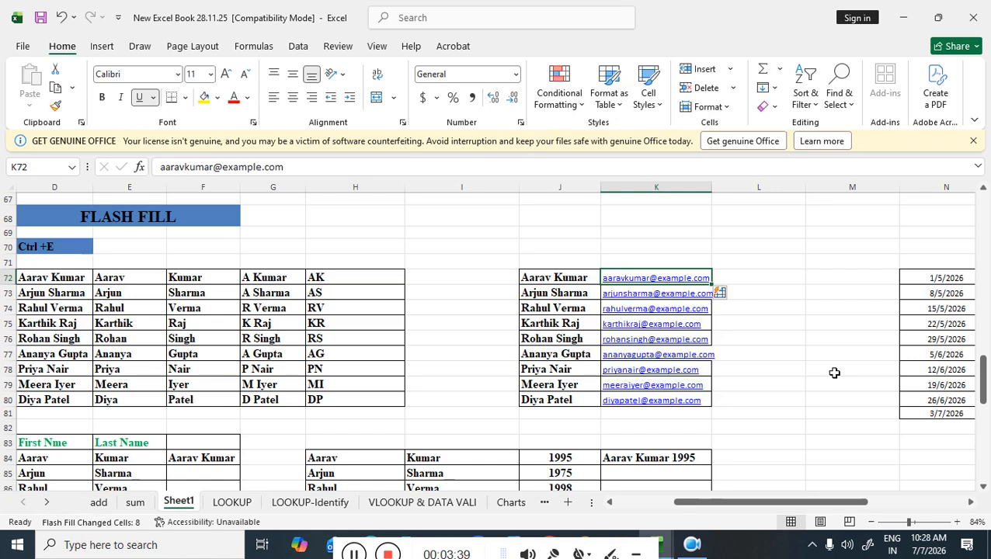
{"action": "left_click", "coordinate": [769, 372]}
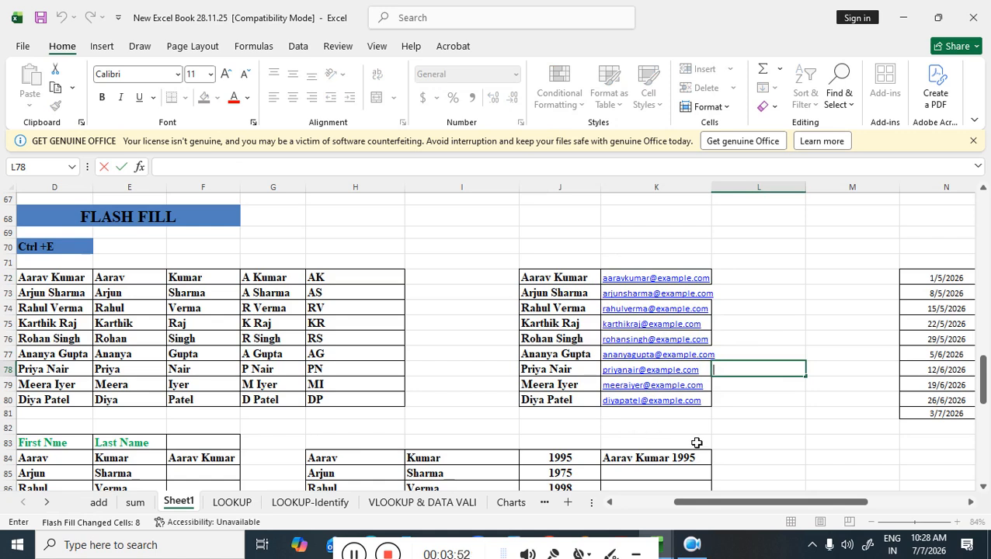
Try to Flash Fill the dates in column O directly from the month-first example in O72
{"action": "left_click_drag", "start_coordinate": [759, 502], "coordinate": [833, 501]}
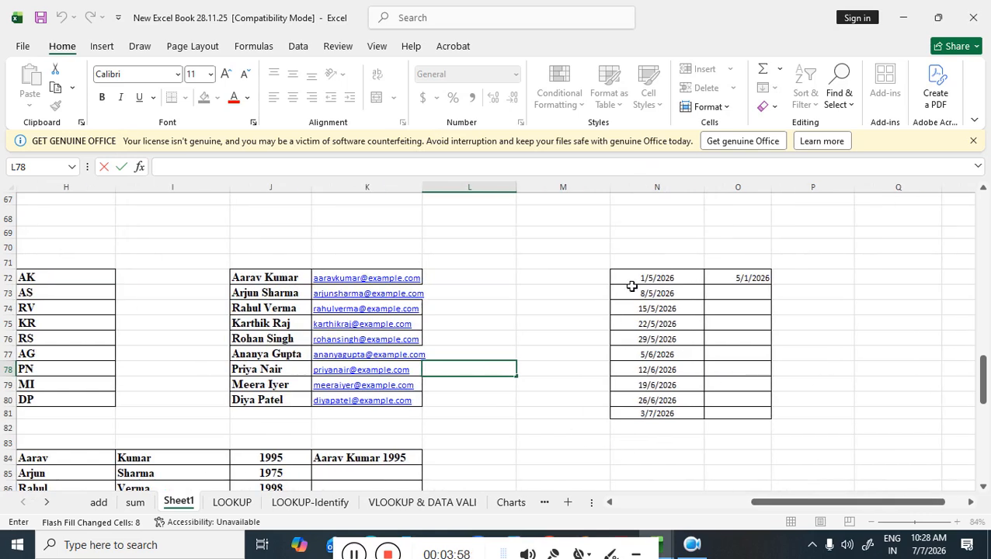
{"action": "left_click", "coordinate": [721, 279]}
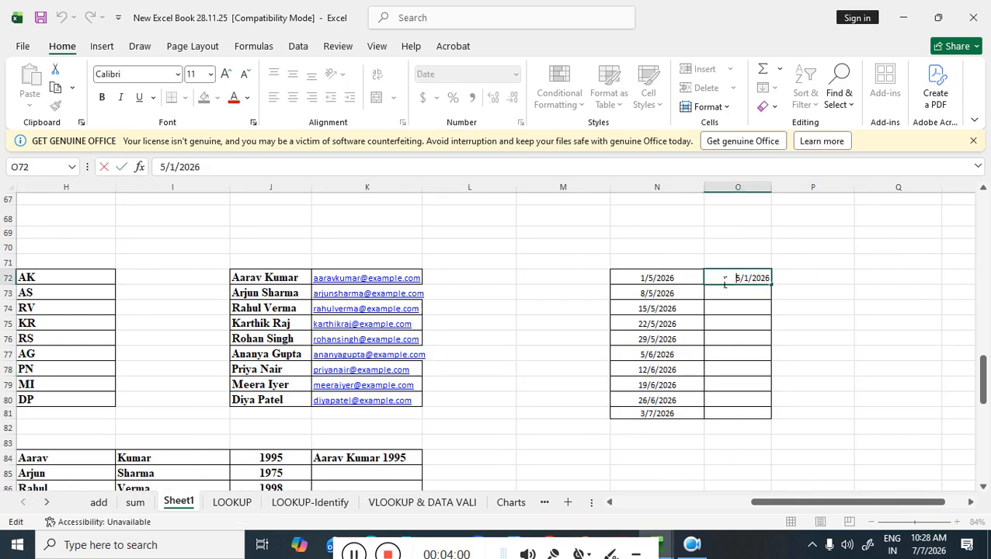
{"action": "left_click", "coordinate": [825, 295]}
{"action": "left_click", "coordinate": [651, 278]}
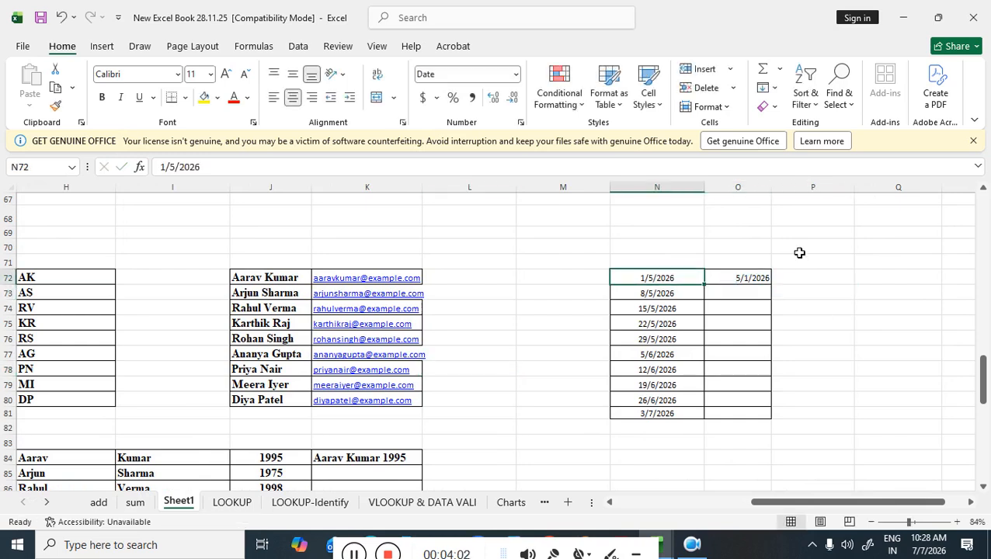
{"action": "key", "text": "Right"}
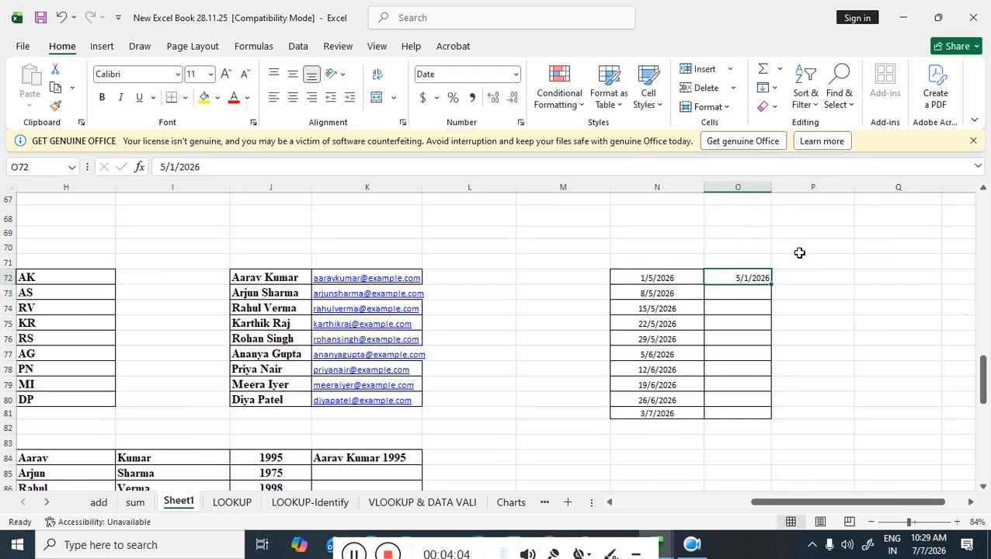
{"action": "key", "text": "ctrl+e"}
{"action": "left_click", "coordinate": [603, 343]}
{"action": "left_click", "coordinate": [881, 309]}
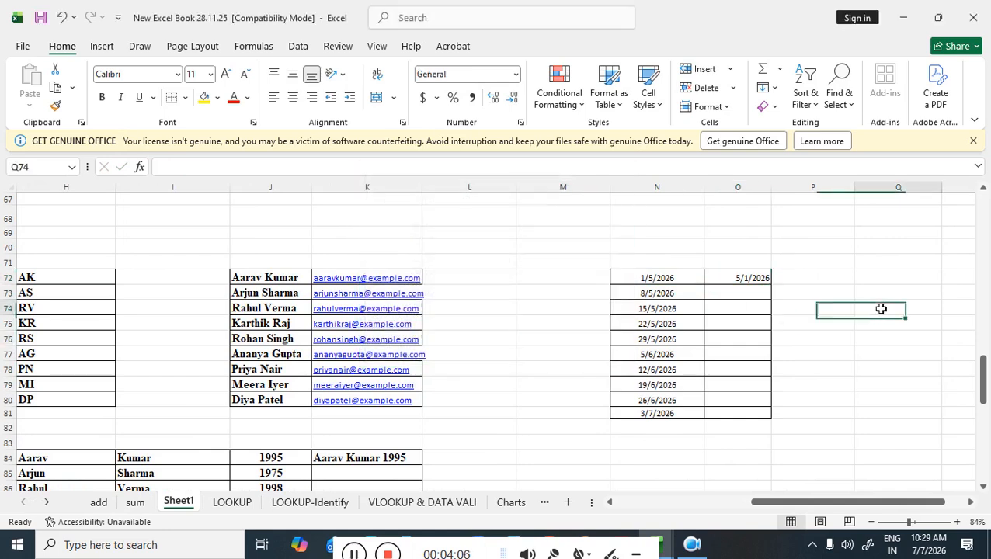
{"action": "left_click", "coordinate": [712, 278]}
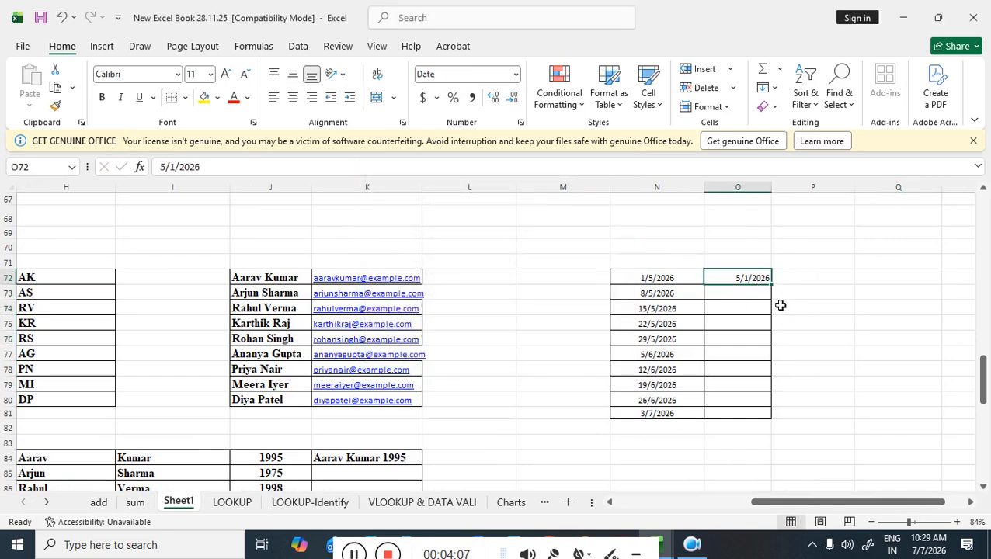
{"action": "key", "text": "ctrl+e"}
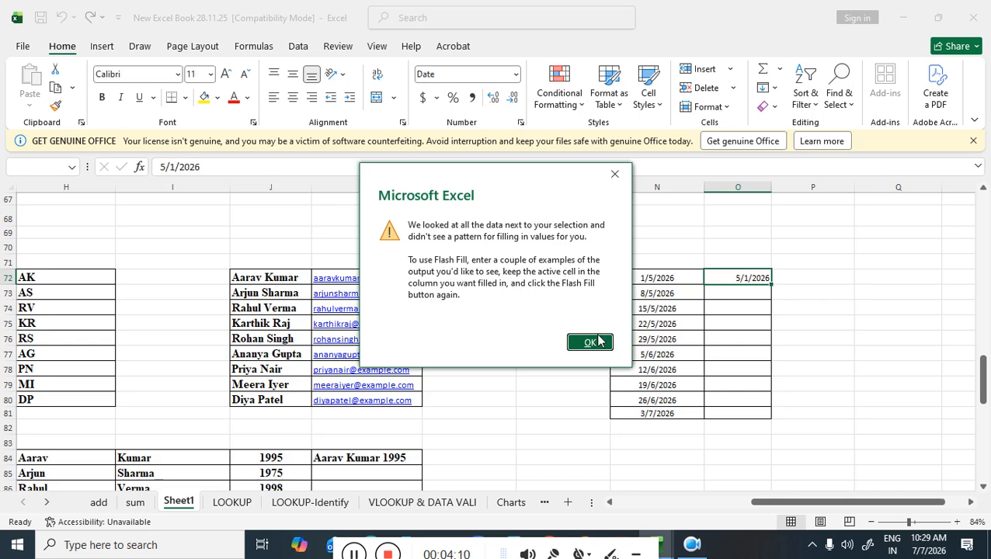
{"action": "left_click", "coordinate": [591, 342]}
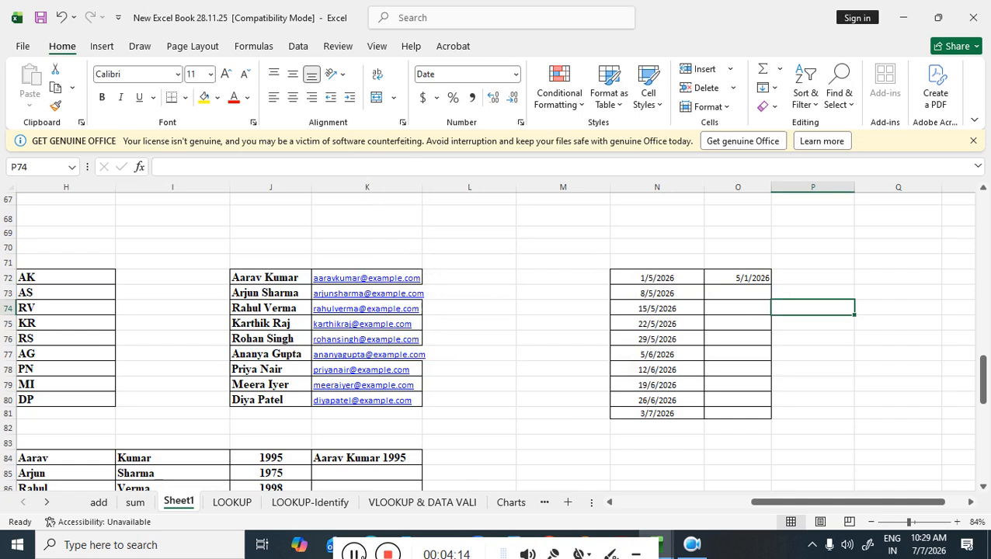
{"action": "left_click", "coordinate": [356, 553]}
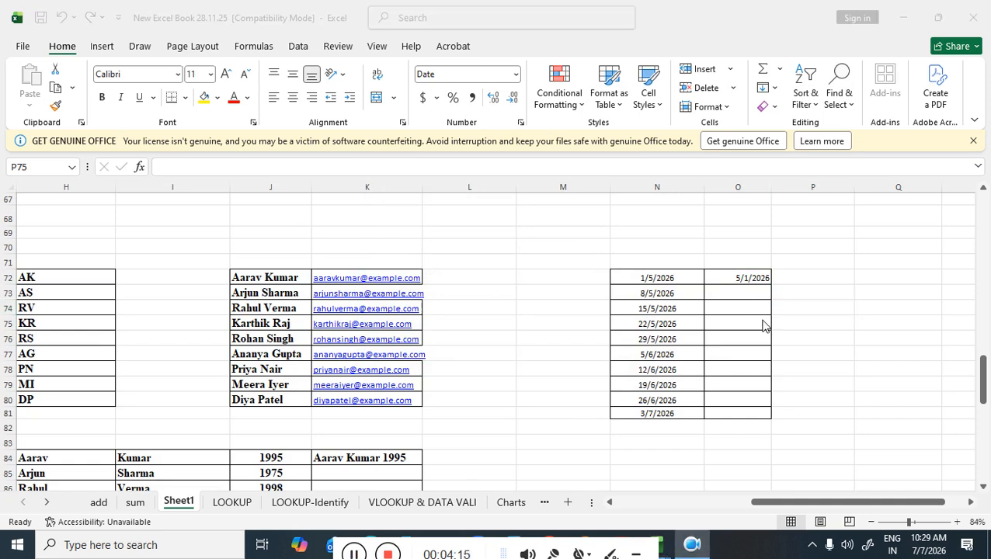
AutoFill the date in O72 down through O81 and switch the fill option to Flash Fill
{"action": "double_click", "coordinate": [754, 278]}
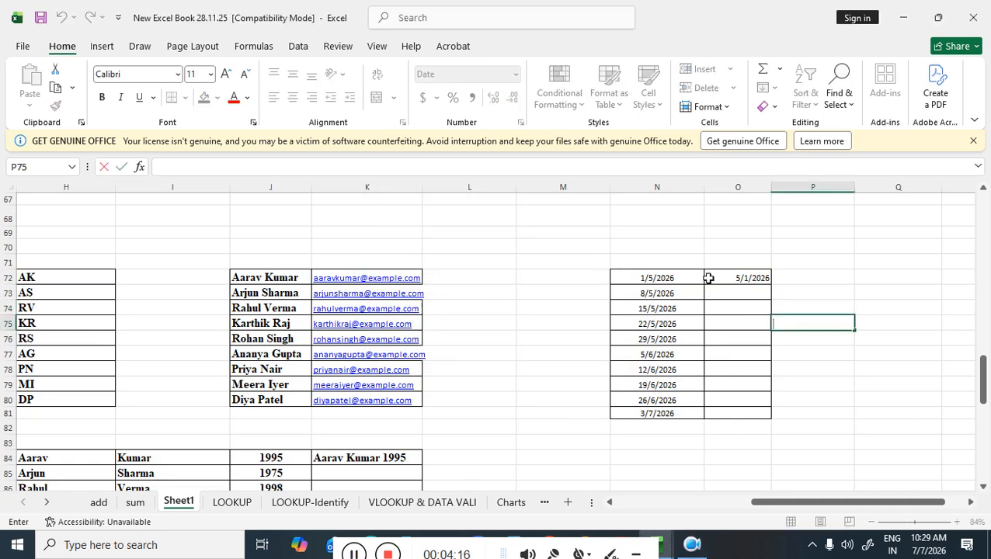
{"action": "left_click", "coordinate": [737, 278]}
{"action": "double_click", "coordinate": [771, 285]}
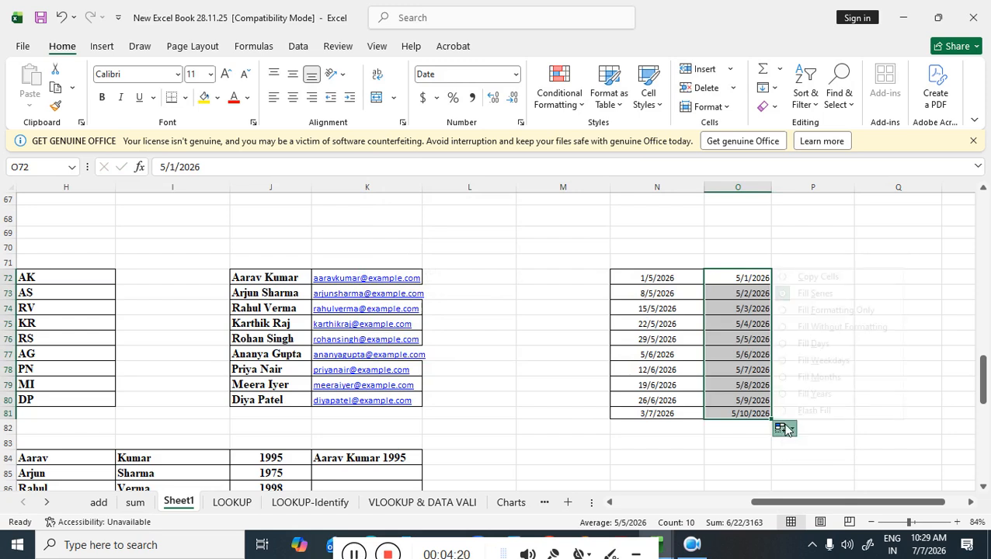
{"action": "left_click", "coordinate": [786, 430]}
{"action": "left_click", "coordinate": [812, 410]}
{"action": "left_click", "coordinate": [803, 416]}
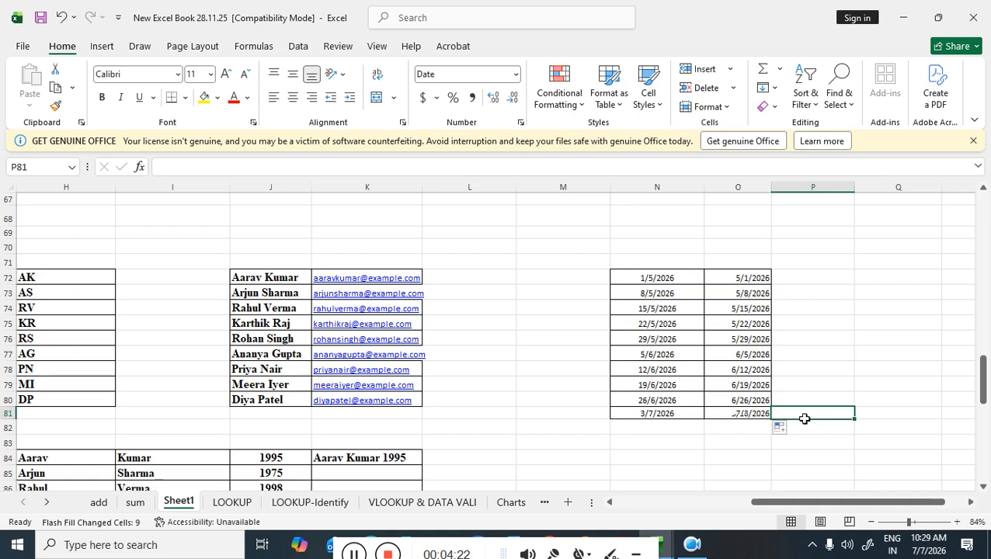
{"action": "left_click", "coordinate": [866, 314]}
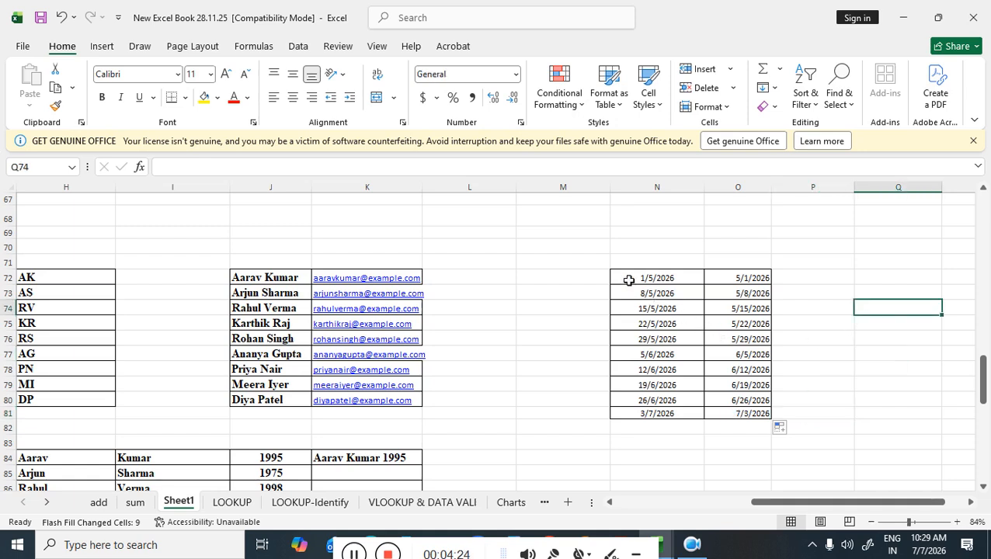
Format the dates in N72:O81 in bold with a font size of 18
{"action": "left_click_drag", "start_coordinate": [630, 280], "coordinate": [745, 413]}
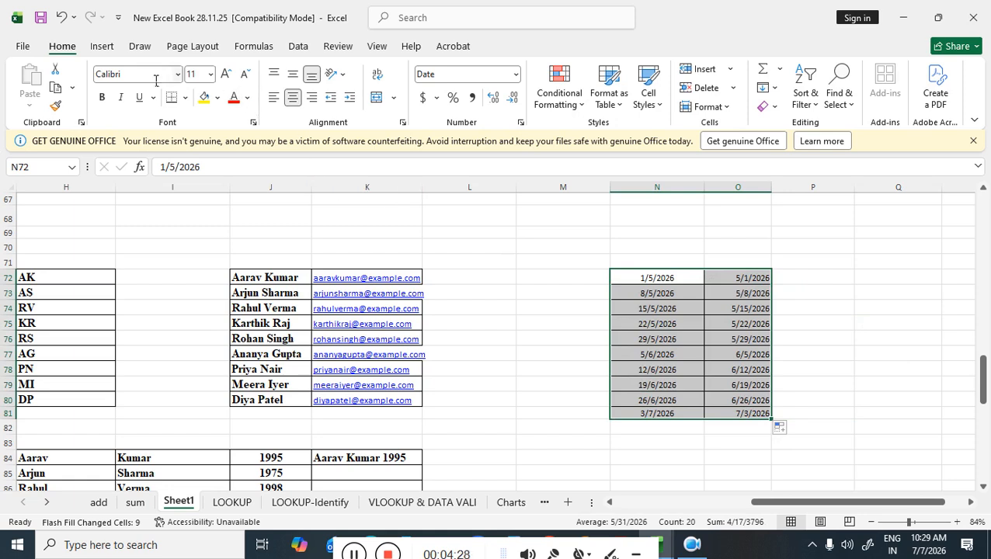
{"action": "left_click", "coordinate": [226, 76]}
{"action": "left_click", "coordinate": [226, 76]}
{"action": "left_click", "coordinate": [226, 76]}
{"action": "left_click", "coordinate": [226, 76]}
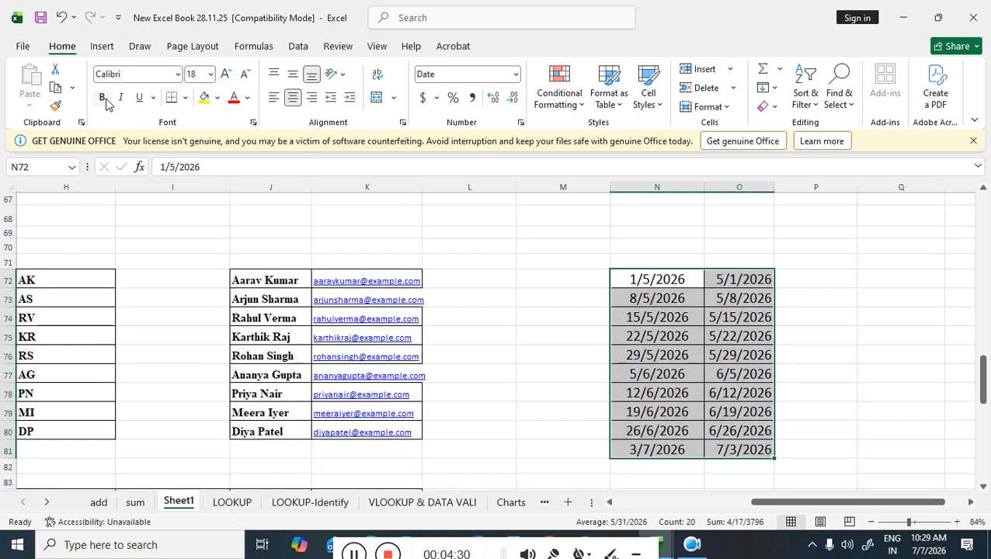
{"action": "double_click", "coordinate": [828, 281]}
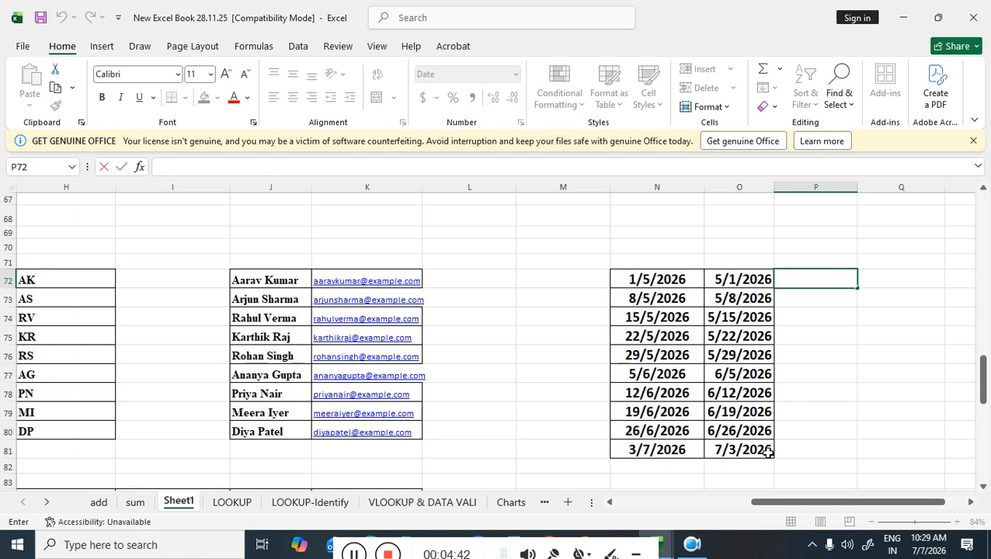
Flash Fill the combined first and last names in F85:F92 from the example in F84
{"action": "left_click_drag", "start_coordinate": [798, 503], "coordinate": [656, 506]}
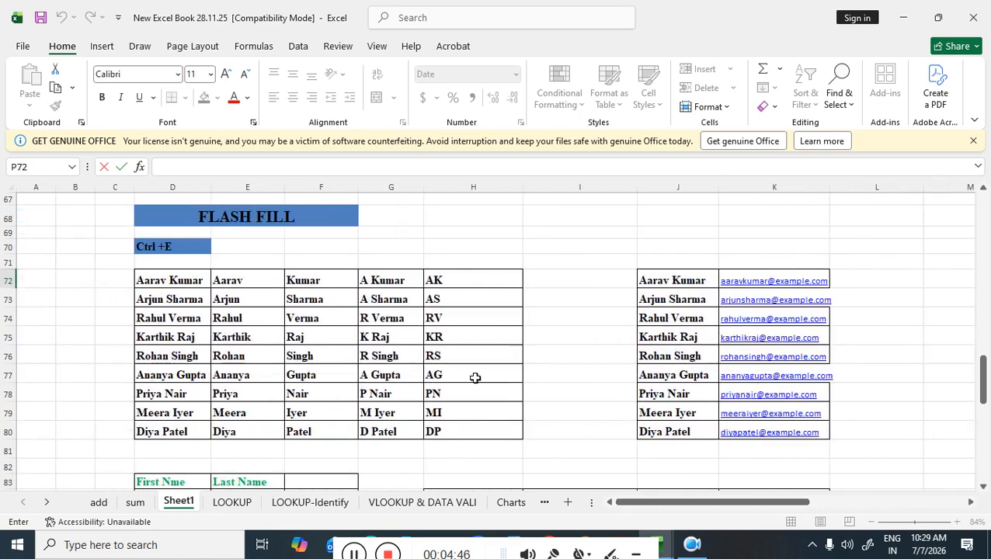
{"action": "left_click_drag", "start_coordinate": [767, 505], "coordinate": [862, 506]}
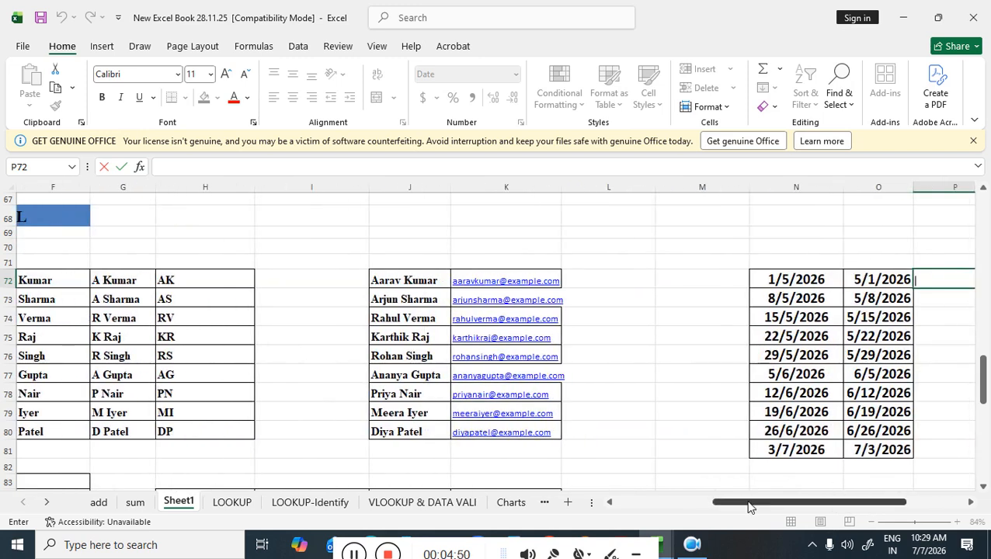
{"action": "left_click_drag", "start_coordinate": [750, 506], "coordinate": [651, 506]}
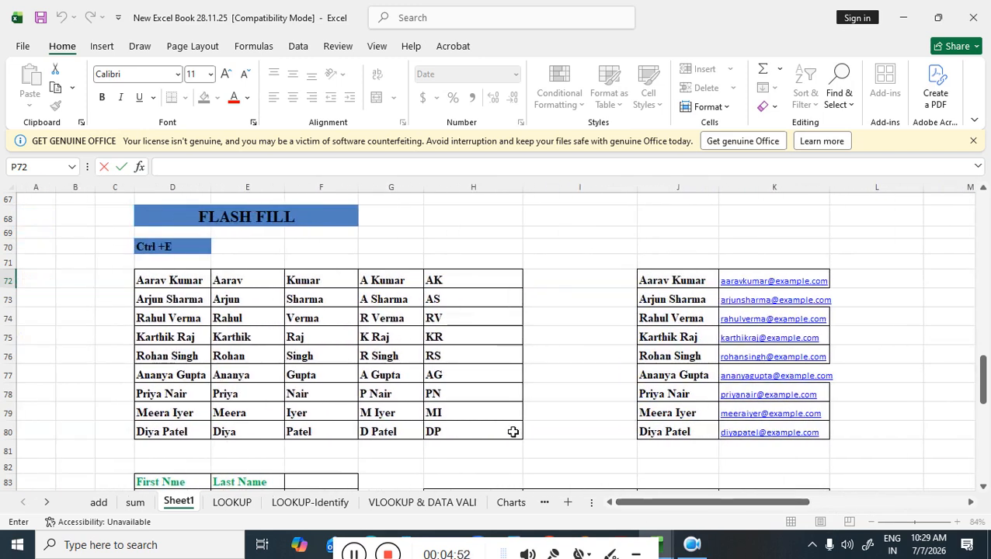
{"action": "scroll", "coordinate": [385, 419], "scroll_direction": "down", "scroll_amount": 1}
{"action": "scroll", "coordinate": [386, 420], "scroll_direction": "down", "scroll_amount": 3}
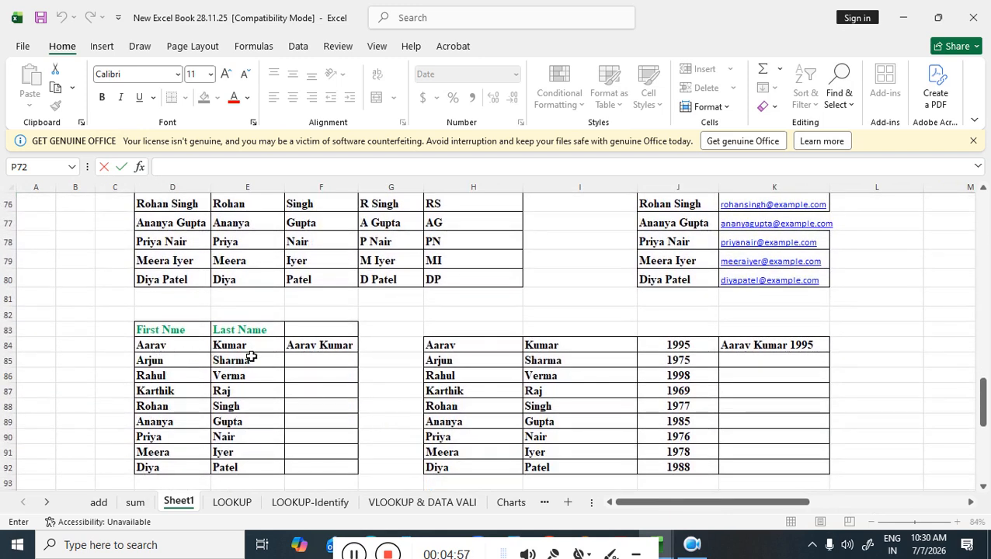
{"action": "double_click", "coordinate": [302, 346]}
{"action": "left_click", "coordinate": [144, 347]}
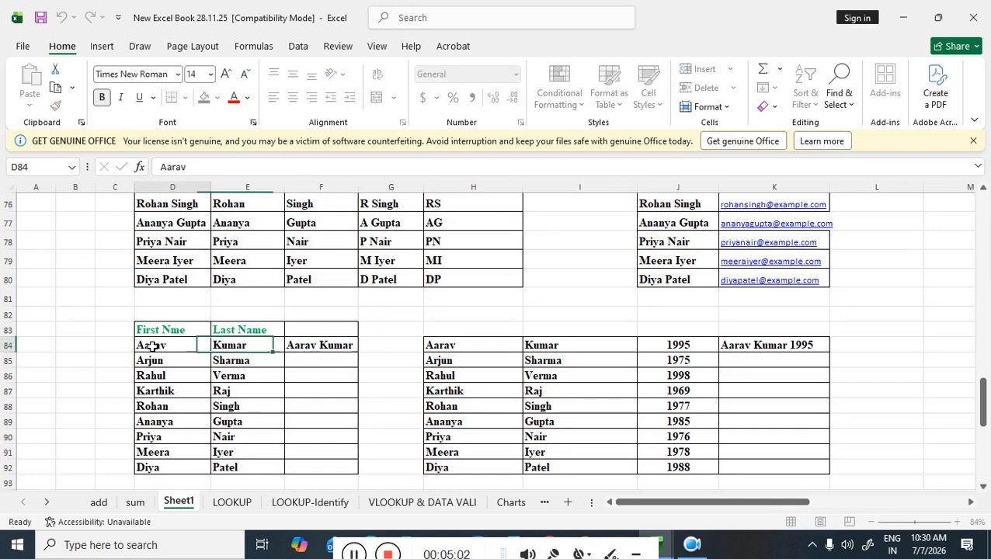
{"action": "key", "text": "Right"}
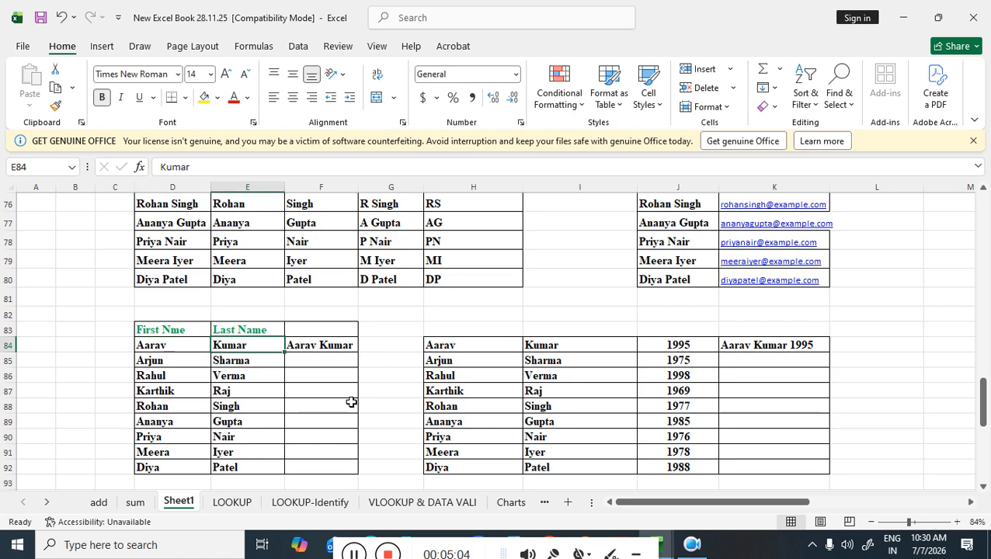
{"action": "key", "text": "Right"}
{"action": "key", "text": "ctrl+e"}
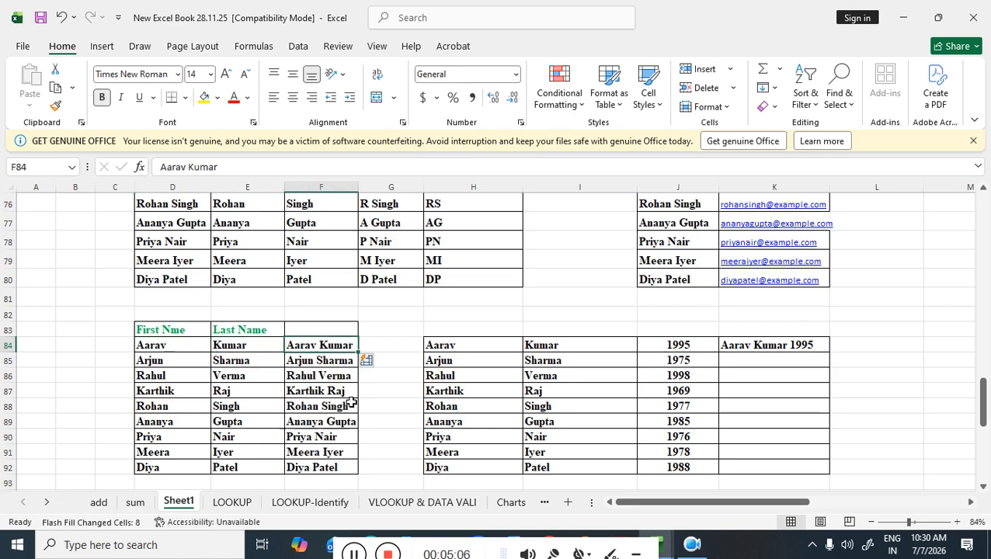
{"action": "left_click", "coordinate": [387, 399]}
Flash Fill K85:K92 with first name, last name and year combined, following the example in K84
{"action": "scroll", "coordinate": [385, 398], "scroll_direction": "down", "scroll_amount": 1}
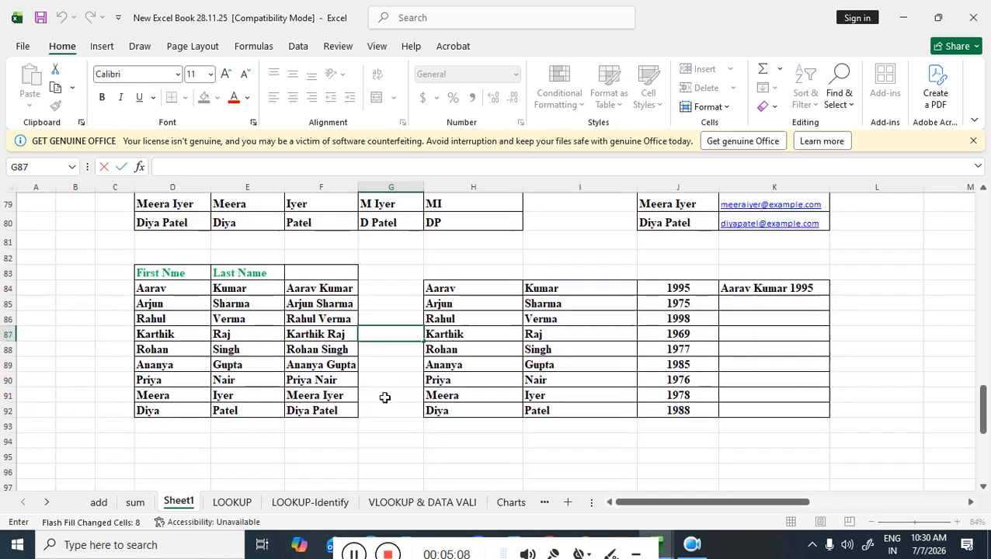
{"action": "left_click", "coordinate": [393, 413]}
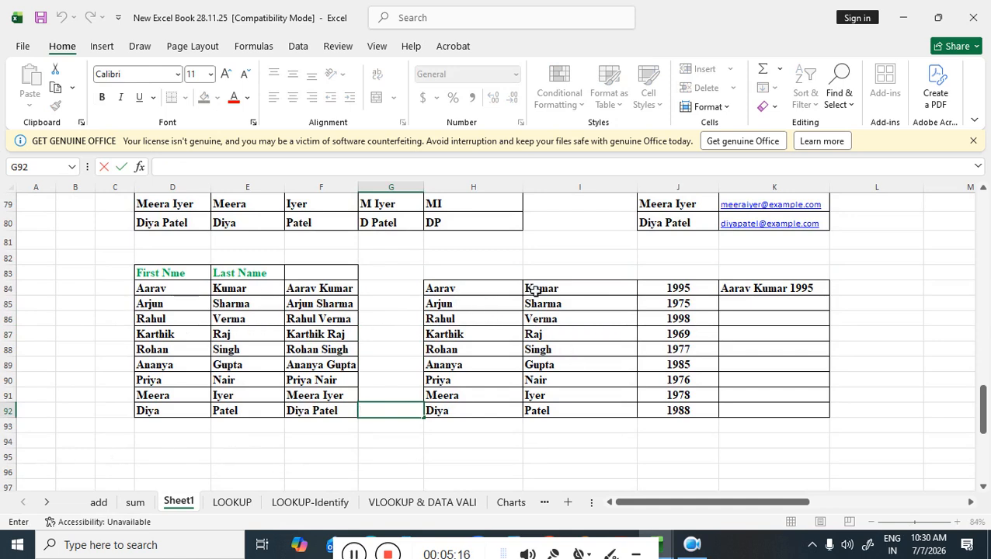
{"action": "double_click", "coordinate": [765, 291]}
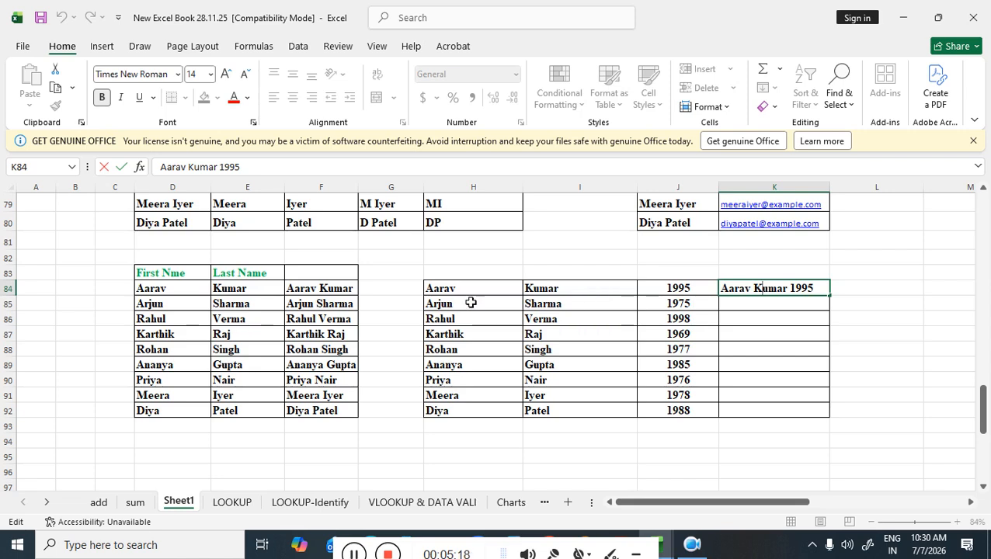
{"action": "left_click", "coordinate": [448, 293]}
{"action": "key", "text": "Right"}
{"action": "key", "text": "Right"}
{"action": "key", "text": "Right"}
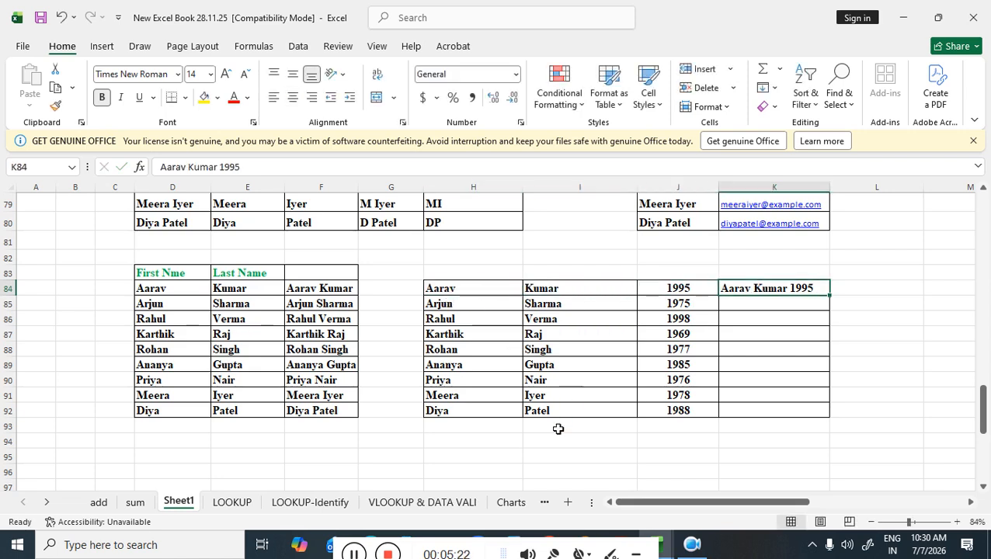
{"action": "key", "text": "ctrl+e"}
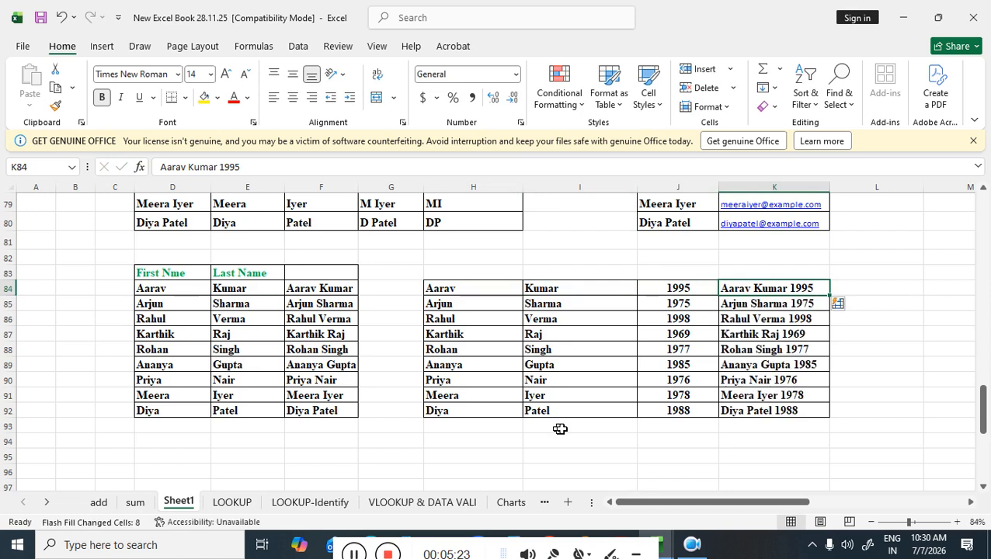
{"action": "double_click", "coordinate": [675, 441]}
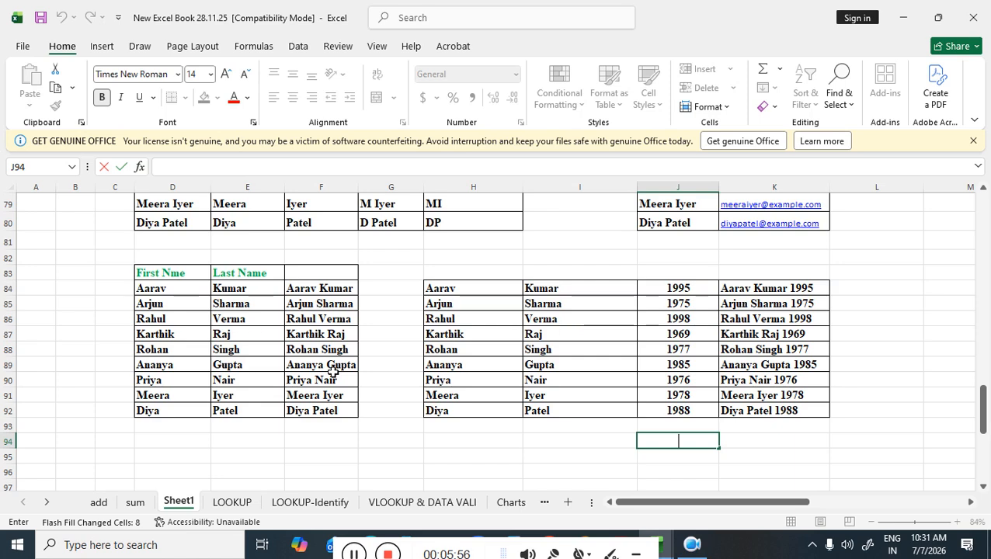
{"action": "left_click", "coordinate": [808, 443]}
Review the Flash Fill examples from the split names and initials in row 72 down to the combined columns in rows 84 to 92
{"action": "scroll", "coordinate": [233, 378], "scroll_direction": "up", "scroll_amount": 4}
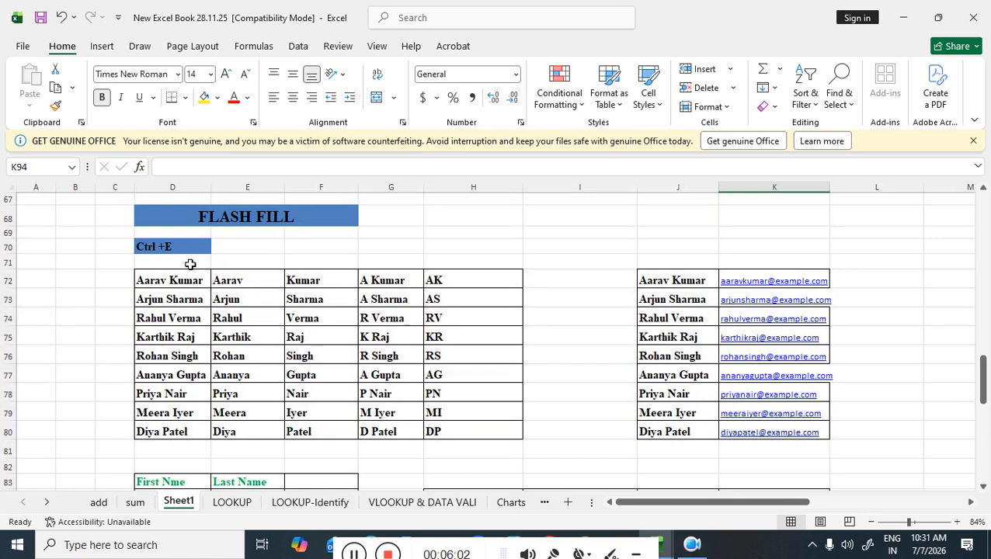
{"action": "double_click", "coordinate": [154, 282]}
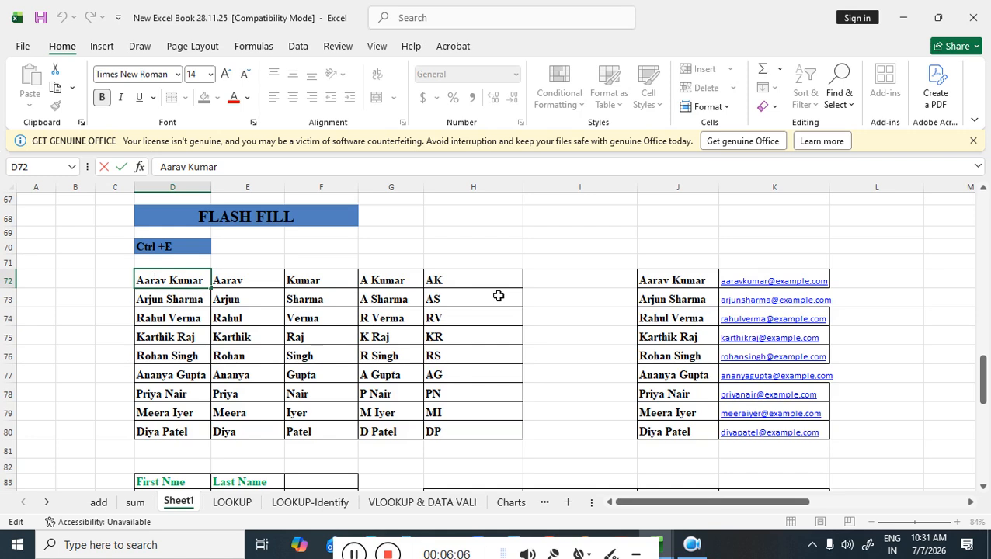
{"action": "left_click_drag", "start_coordinate": [672, 503], "coordinate": [619, 502]}
{"action": "scroll", "coordinate": [396, 423], "scroll_direction": "down", "scroll_amount": 2}
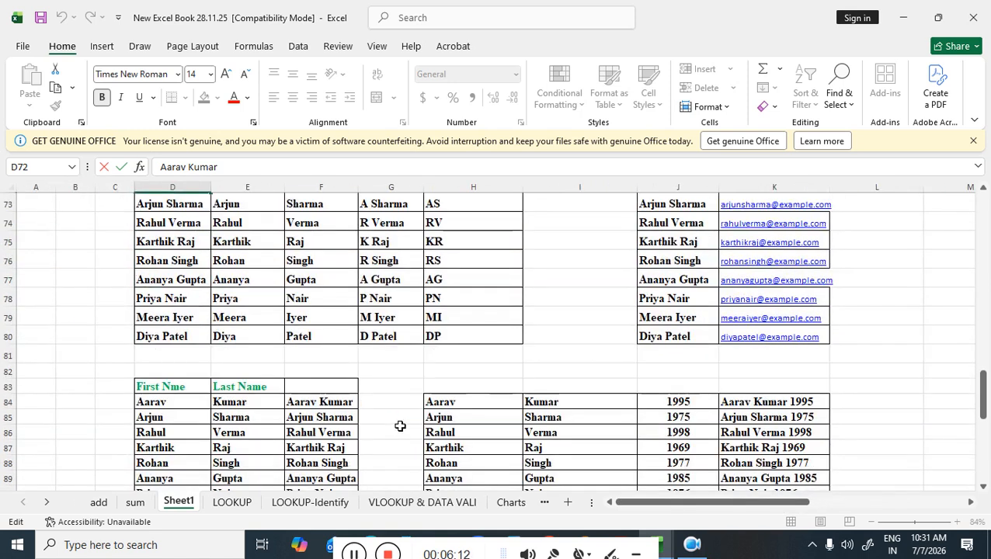
{"action": "scroll", "coordinate": [392, 424], "scroll_direction": "down", "scroll_amount": 1}
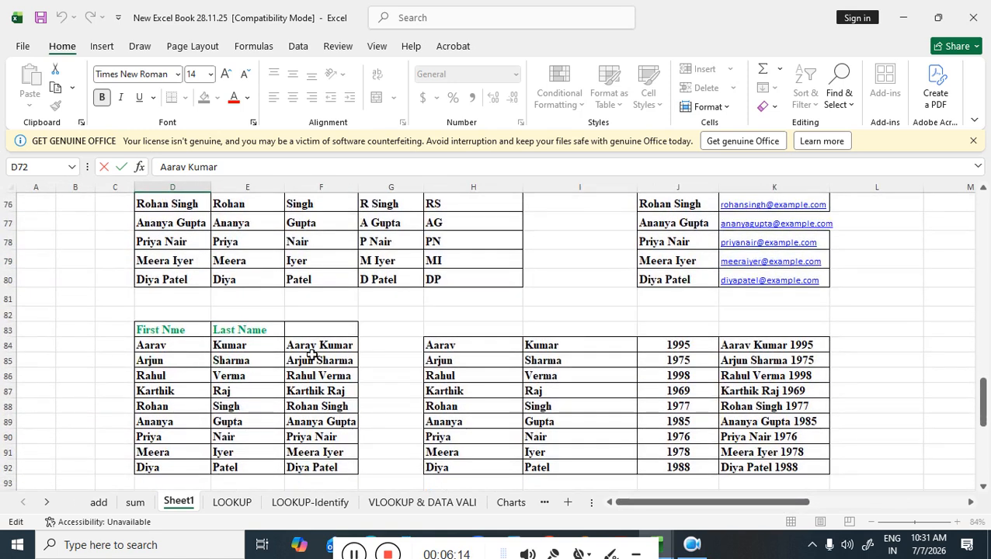
{"action": "scroll", "coordinate": [390, 381], "scroll_direction": "down", "scroll_amount": 1}
{"action": "scroll", "coordinate": [390, 381], "scroll_direction": "down", "scroll_amount": 1}
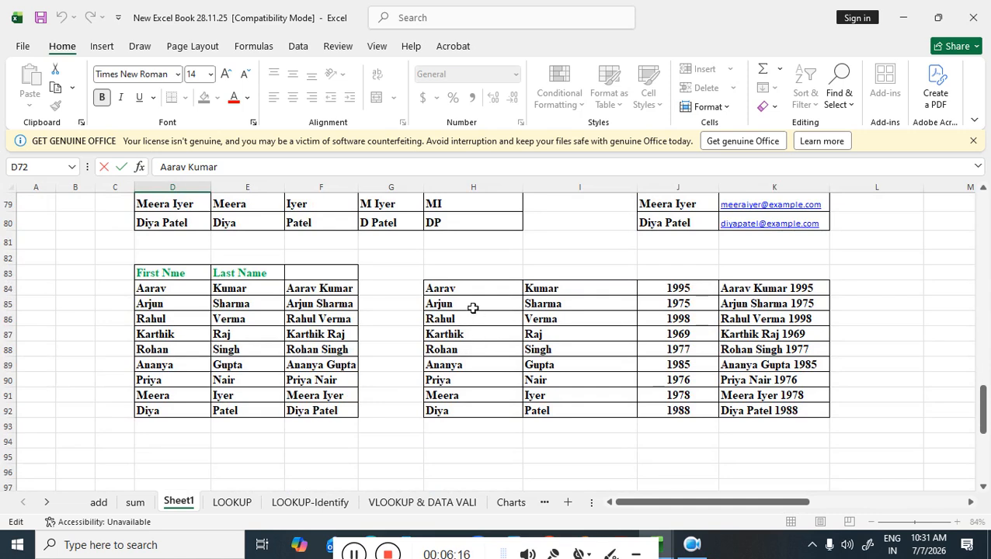